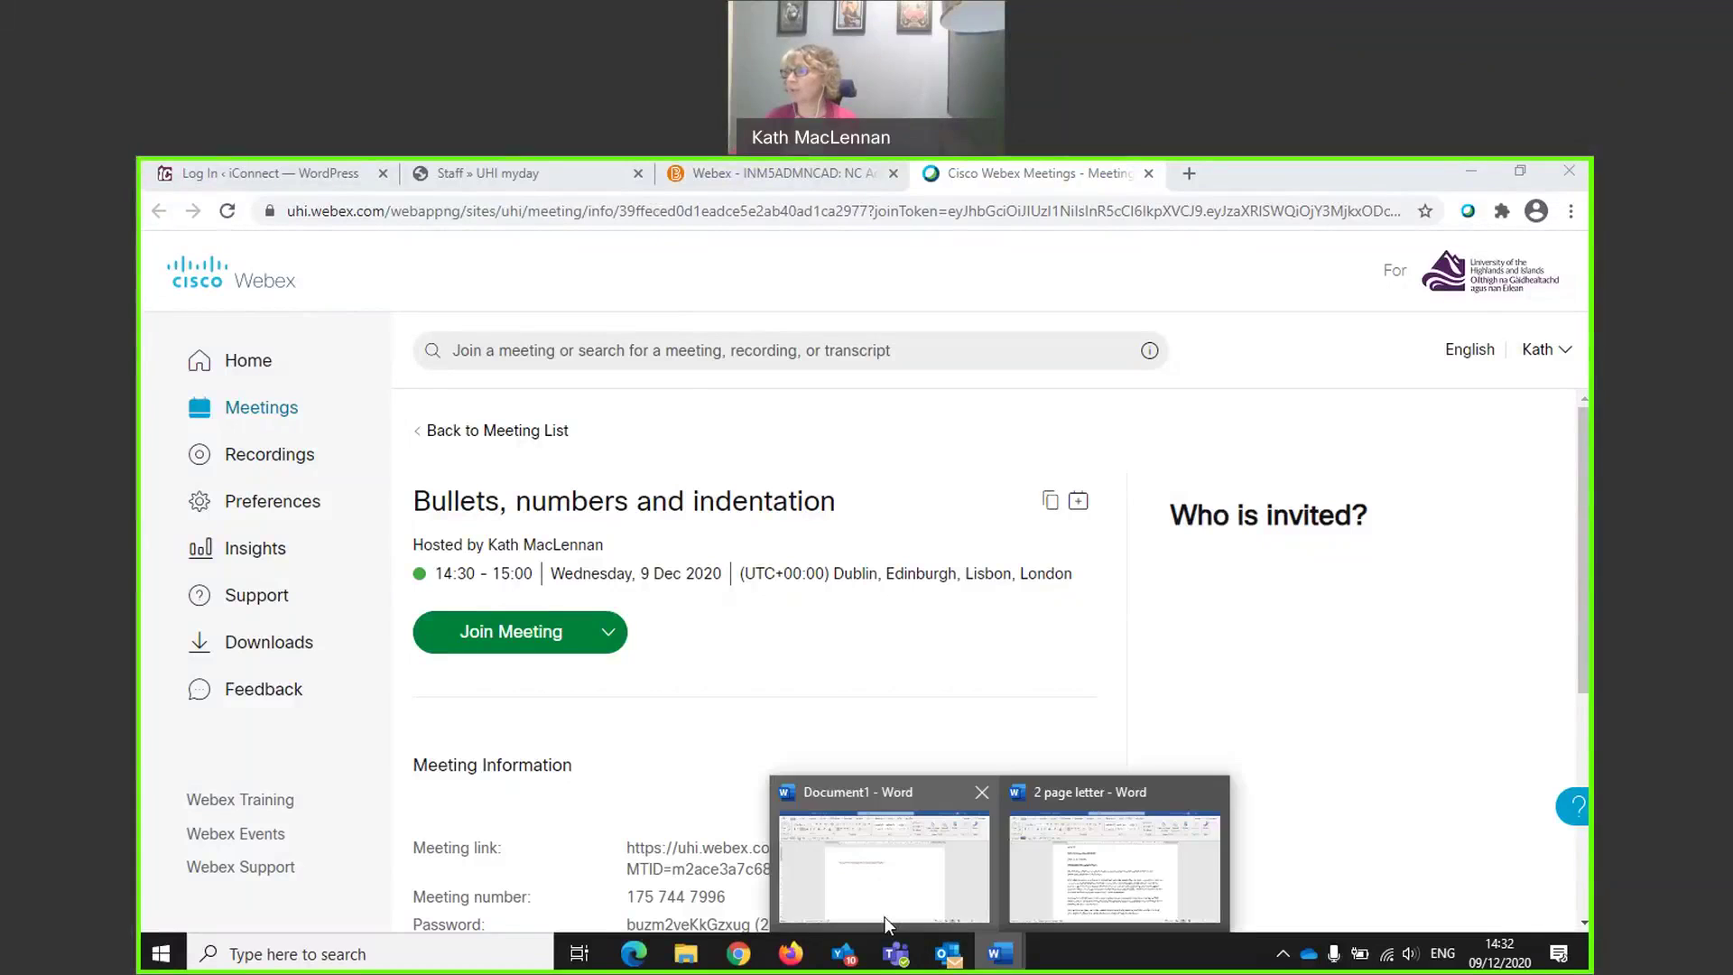
Bring the 2 page letter forward and scroll to its page 2 SADDLE BAG, HAND LUGGAGE and LARGE WHEELED SUITCASE sections
click(1092, 874)
scroll(809, 647, up, 3)
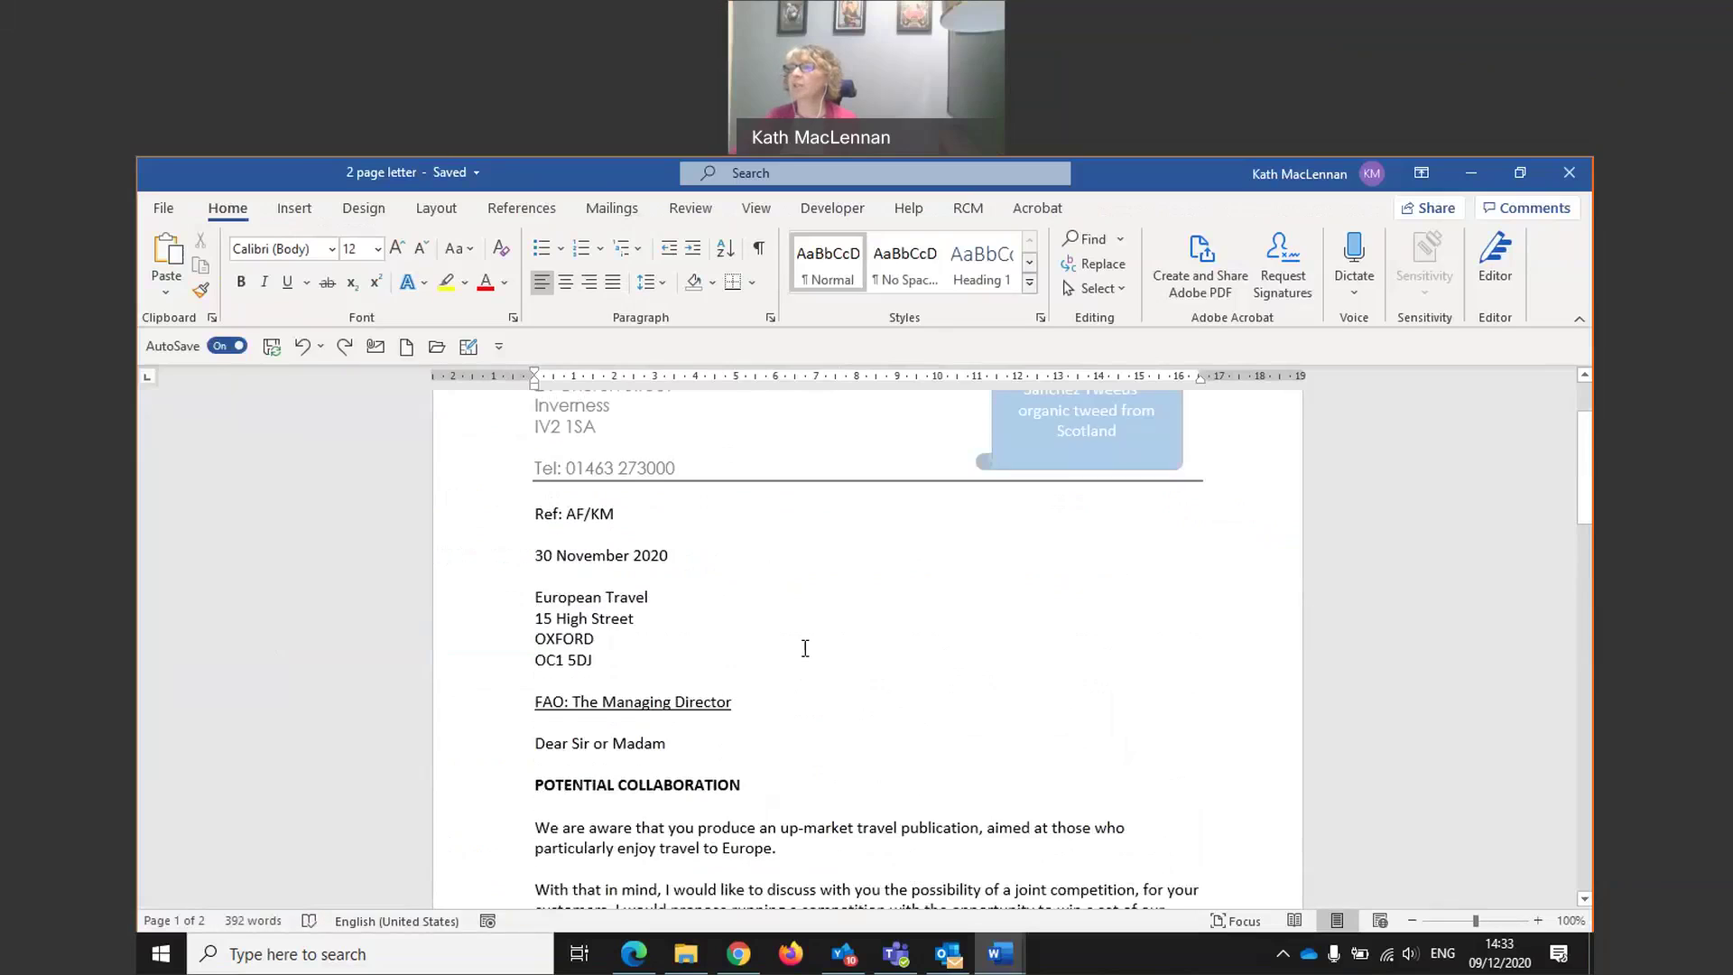
scroll(855, 653, down, 8)
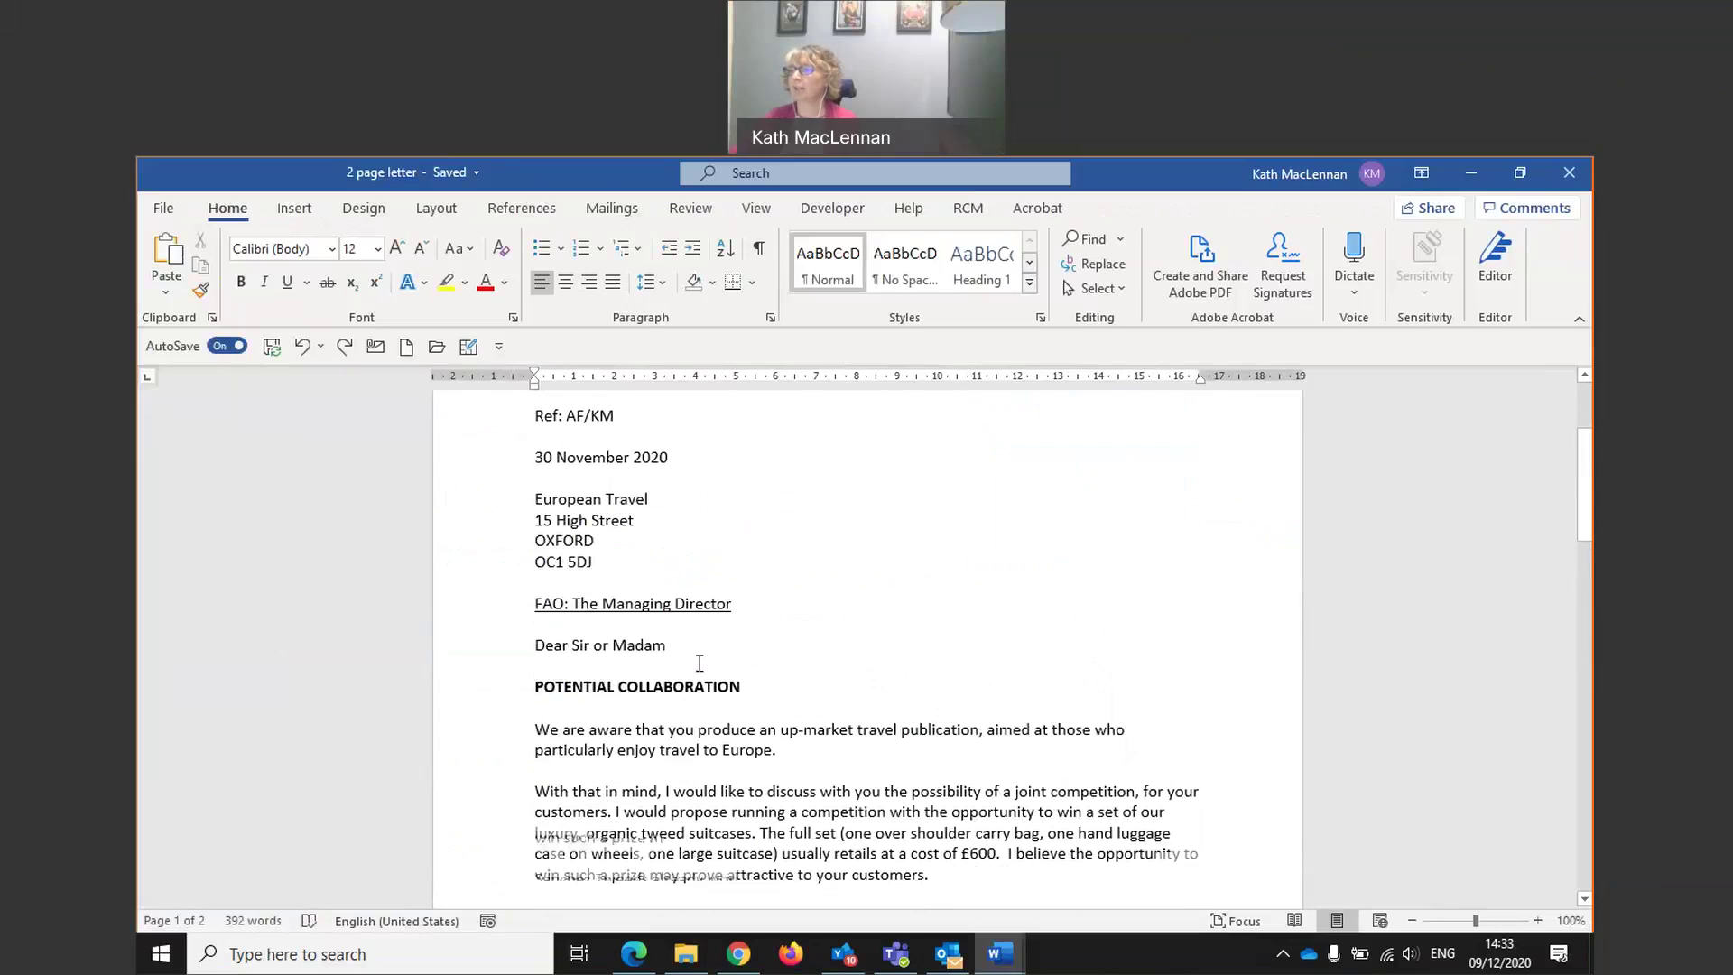
scroll(811, 715, down, 8)
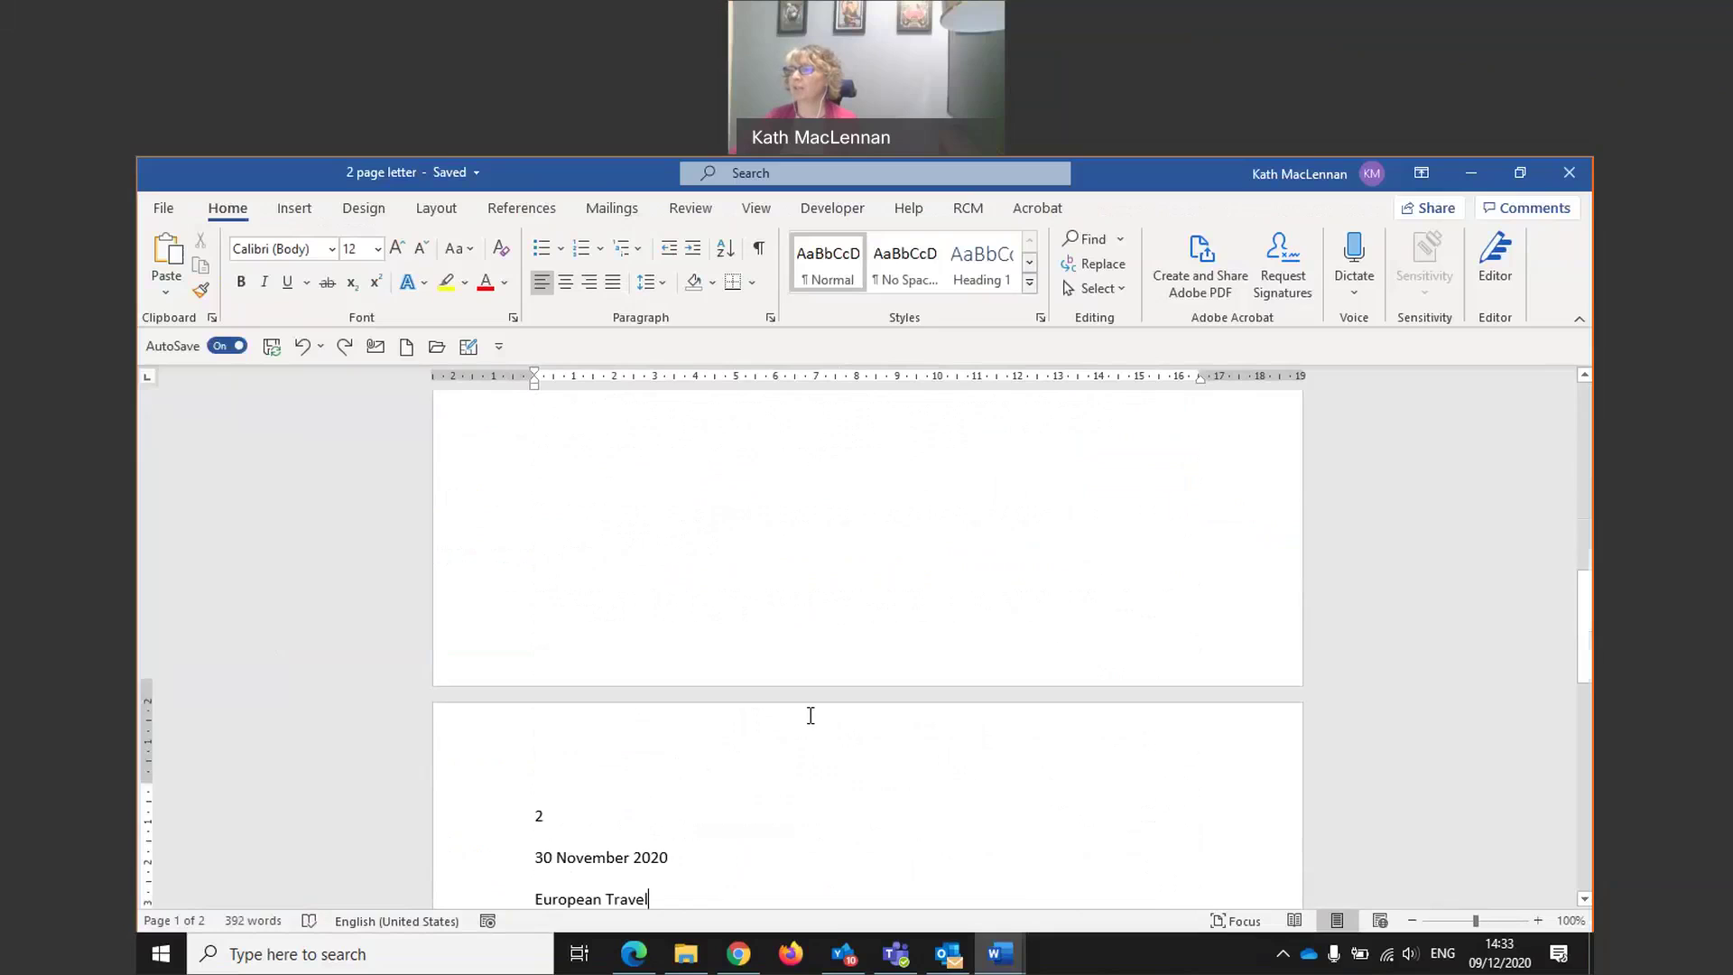
scroll(810, 714, down, 4)
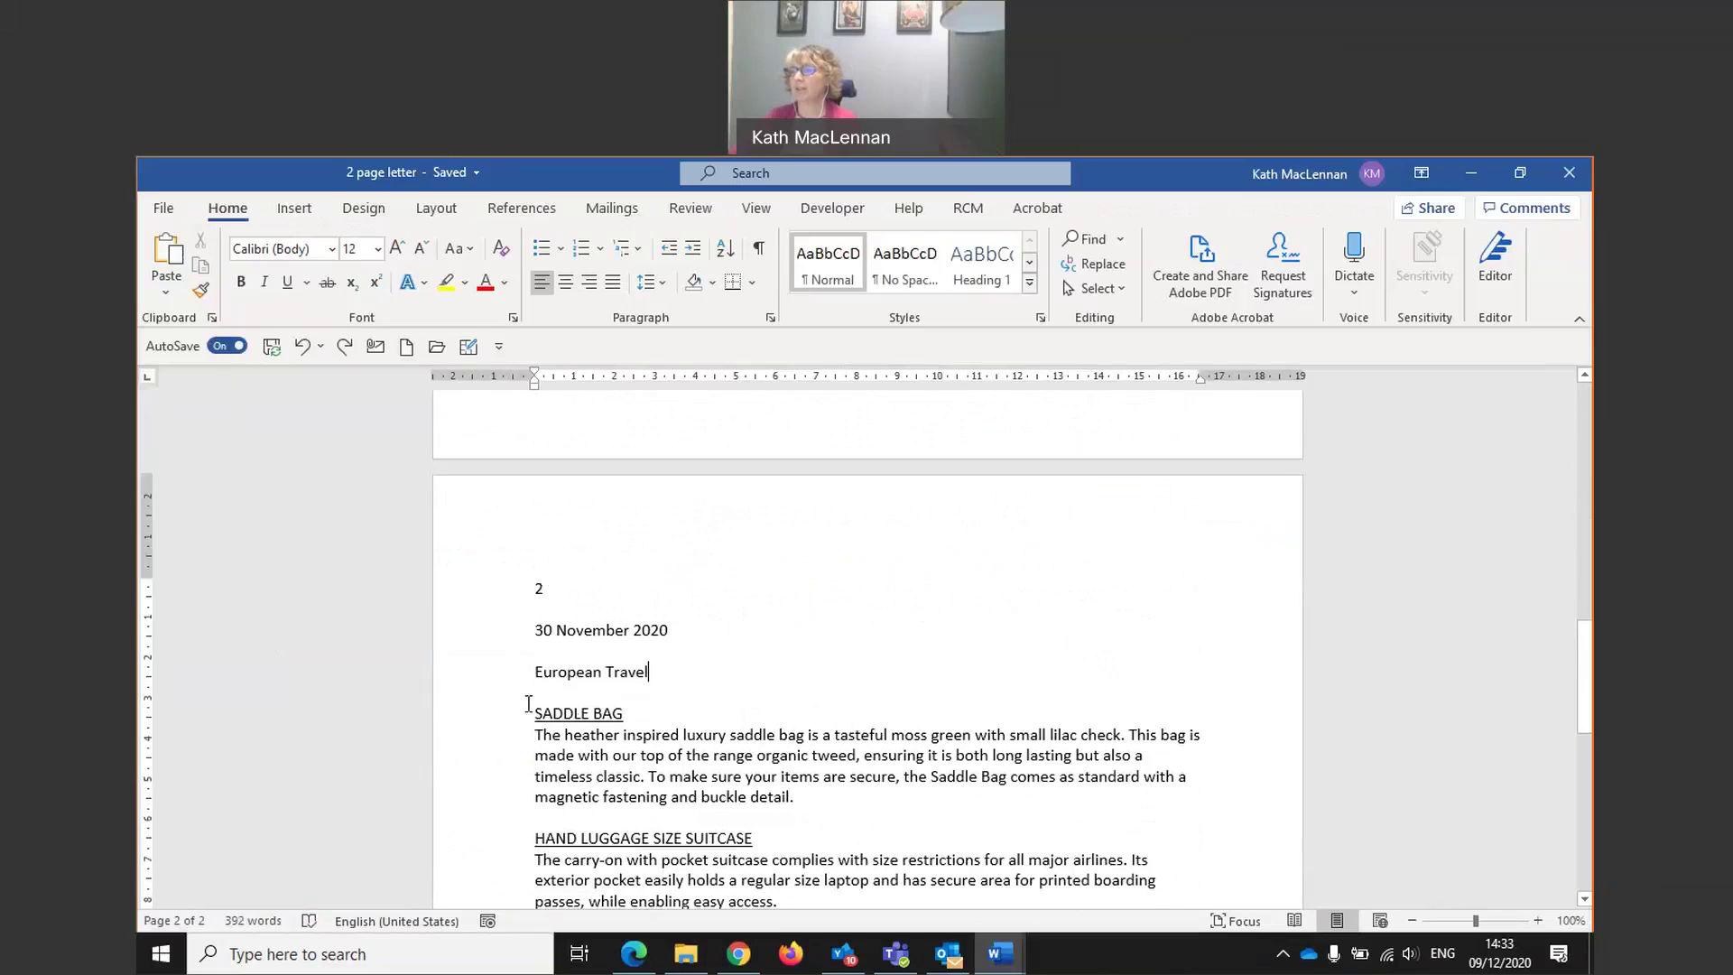
scroll(574, 723, down, 5)
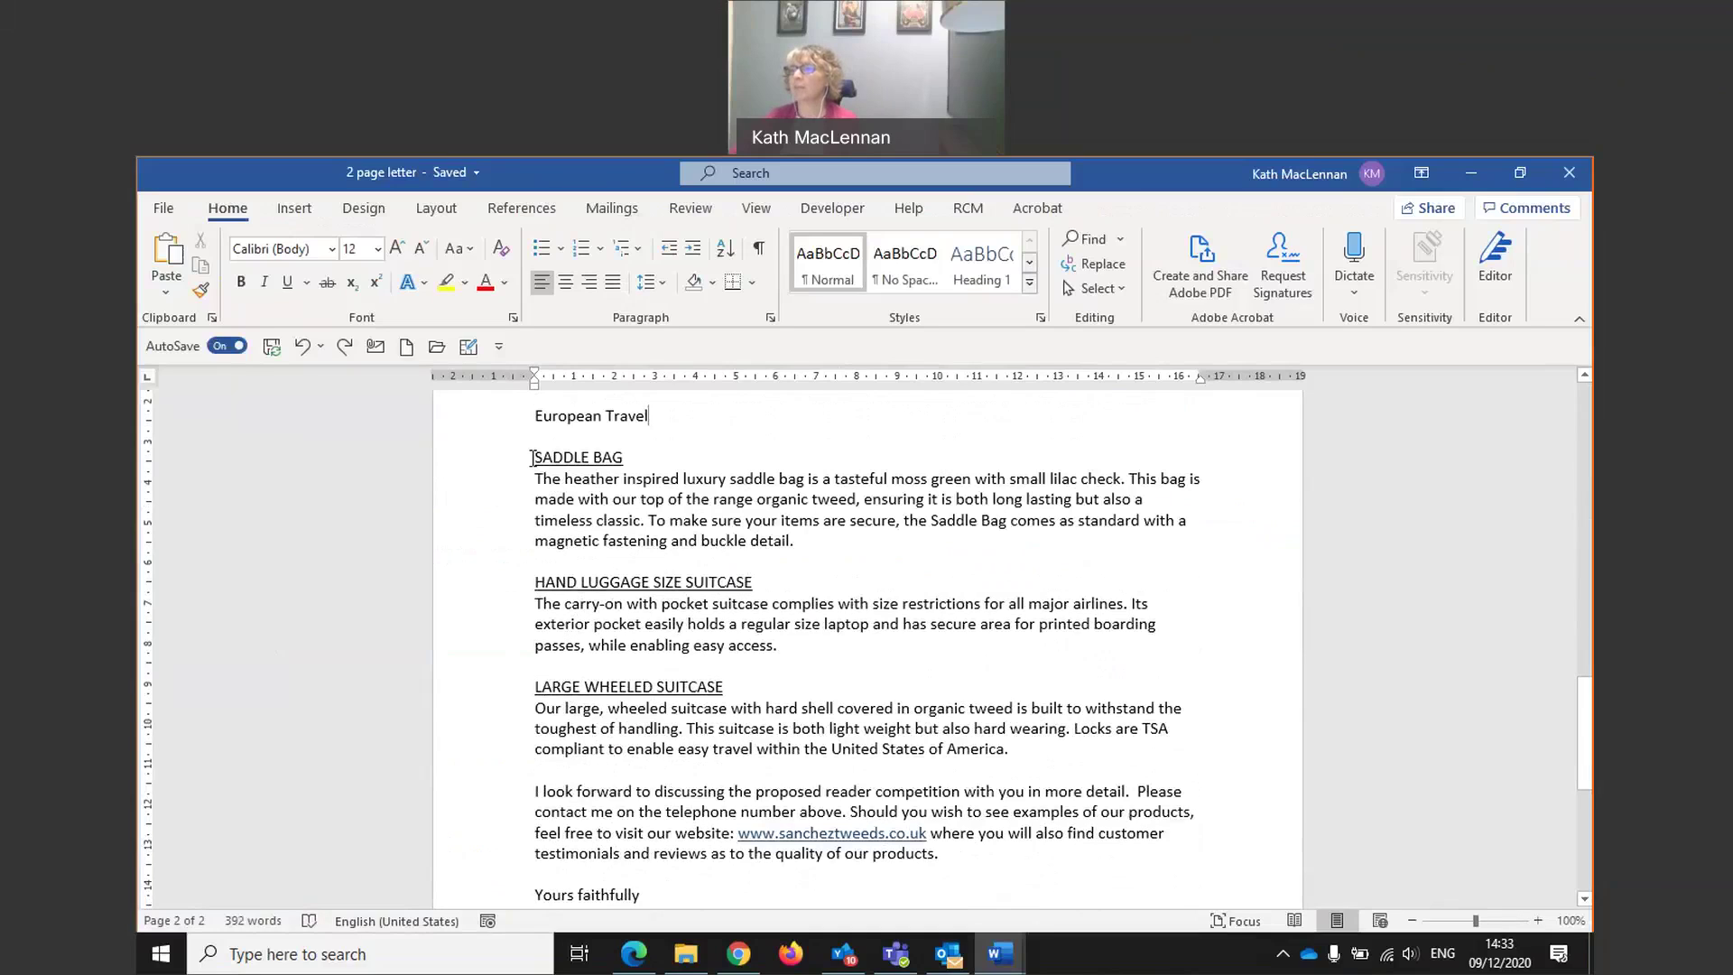
Apply numbering to the three product headings and their description paragraphs
drag(530, 458, 1021, 748)
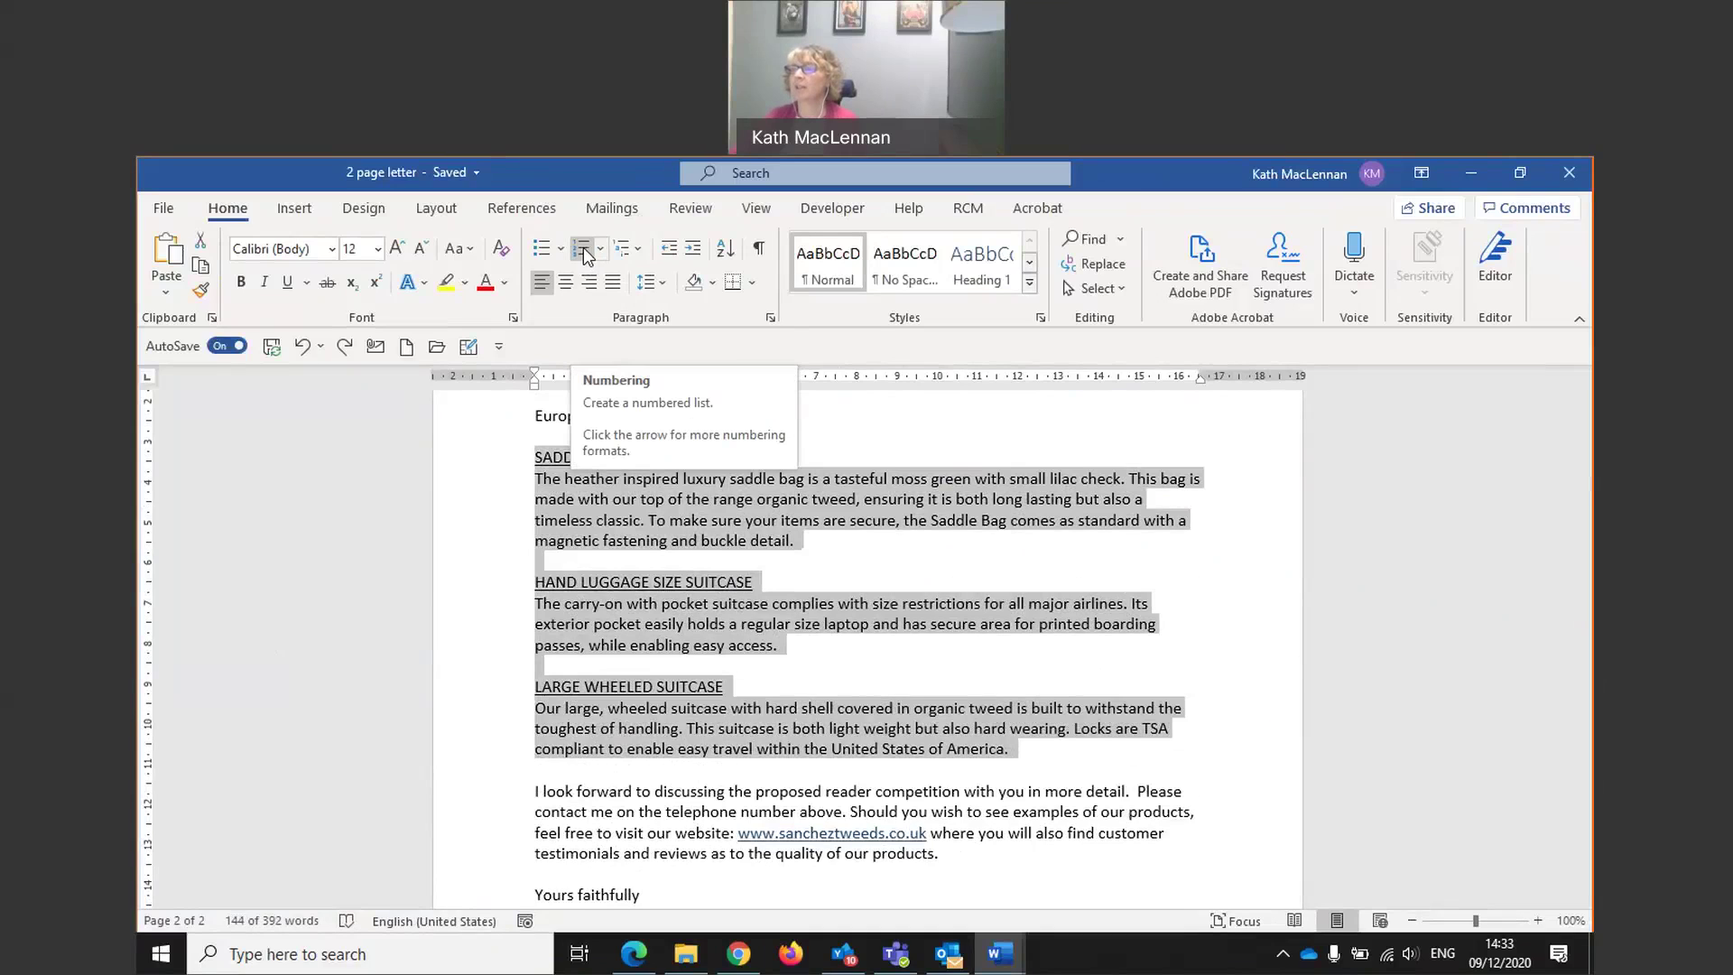
click(583, 247)
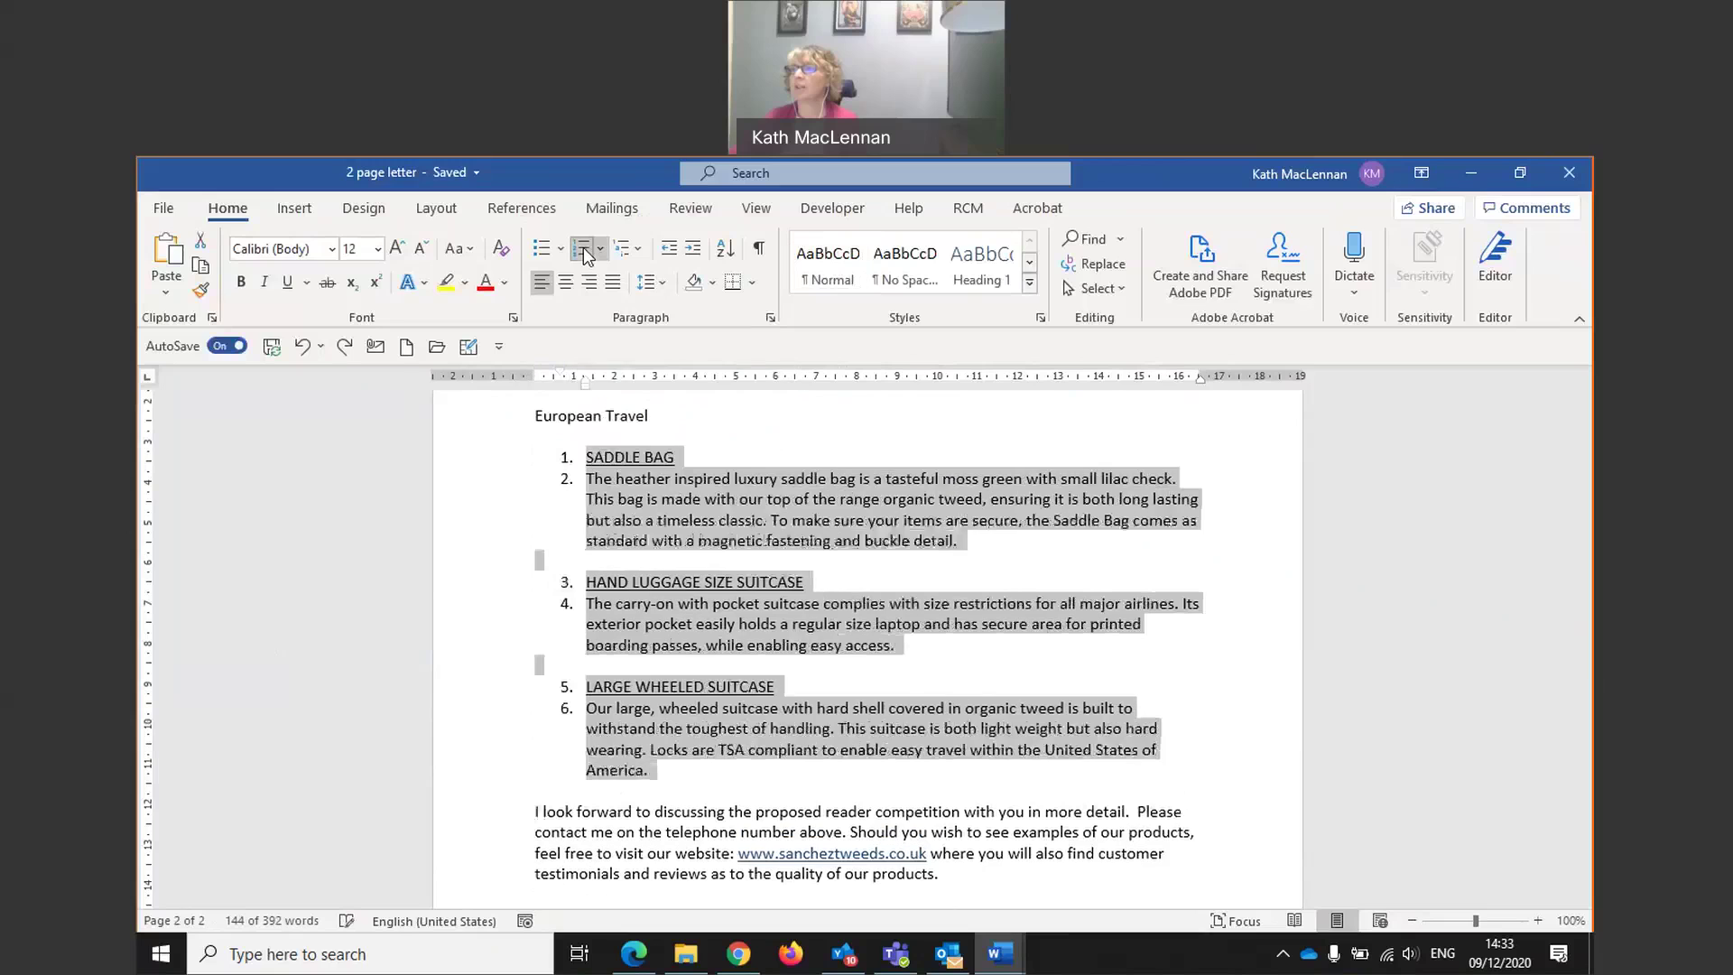
click(642, 479)
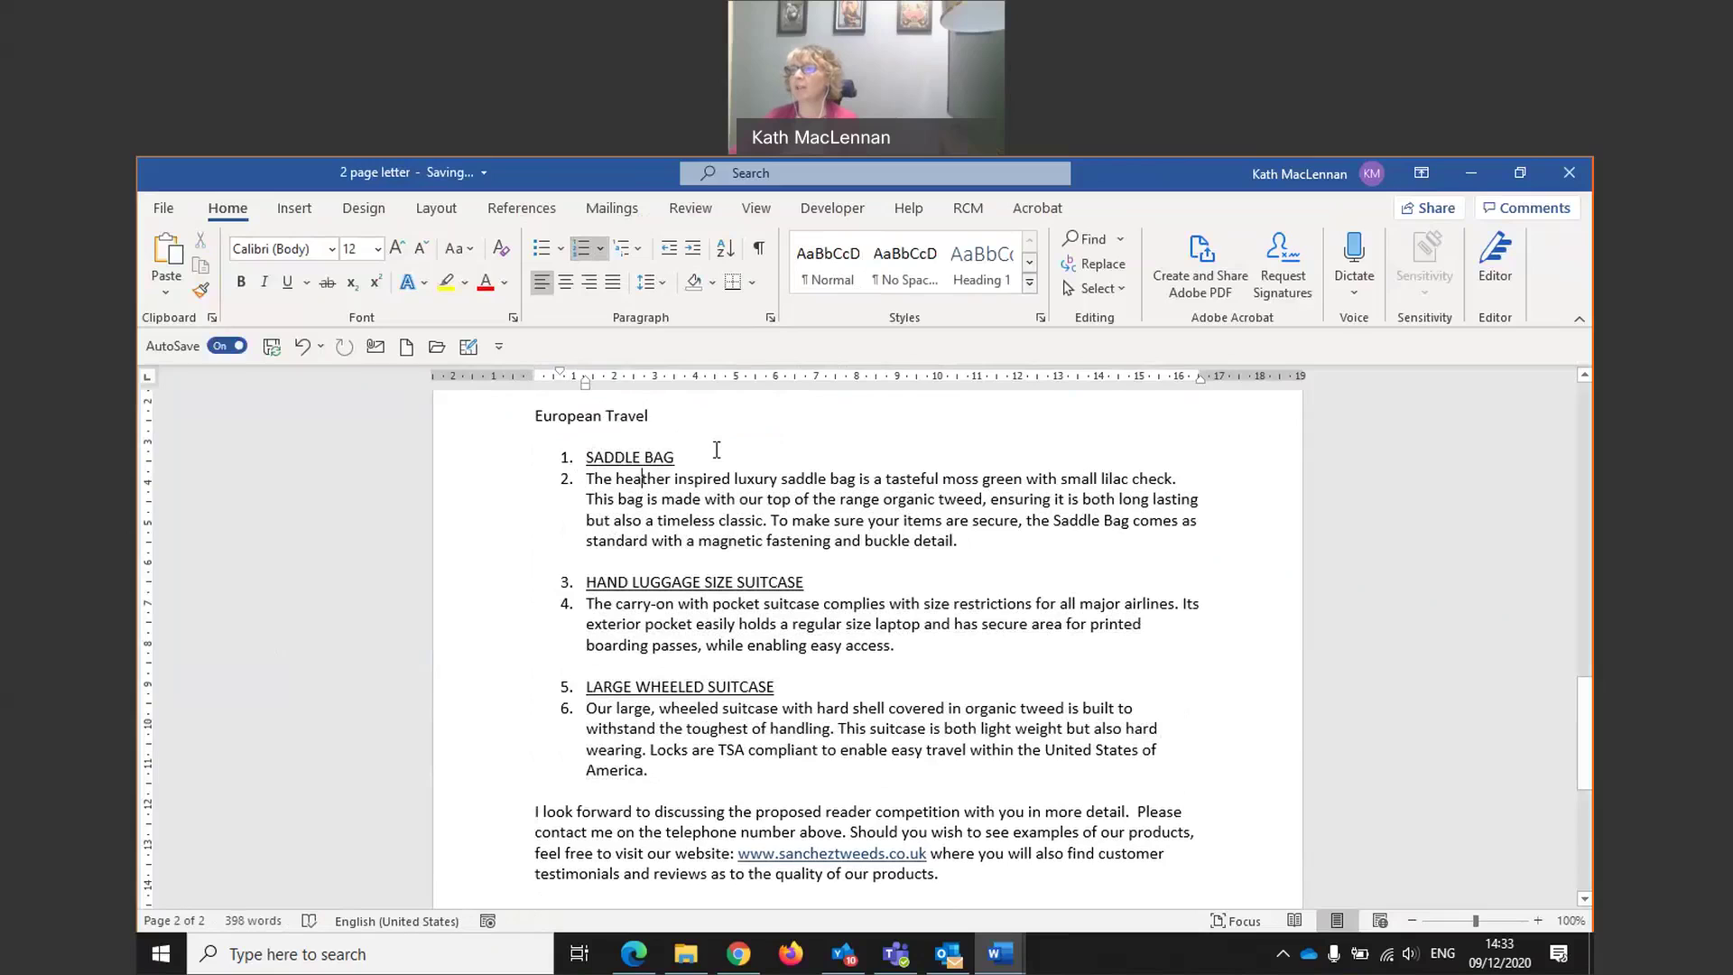
Remove the numbers from the Saddle Bag, carry-on and wheeled suitcase descriptions so only headings stay numbered 1–3
click(588, 478)
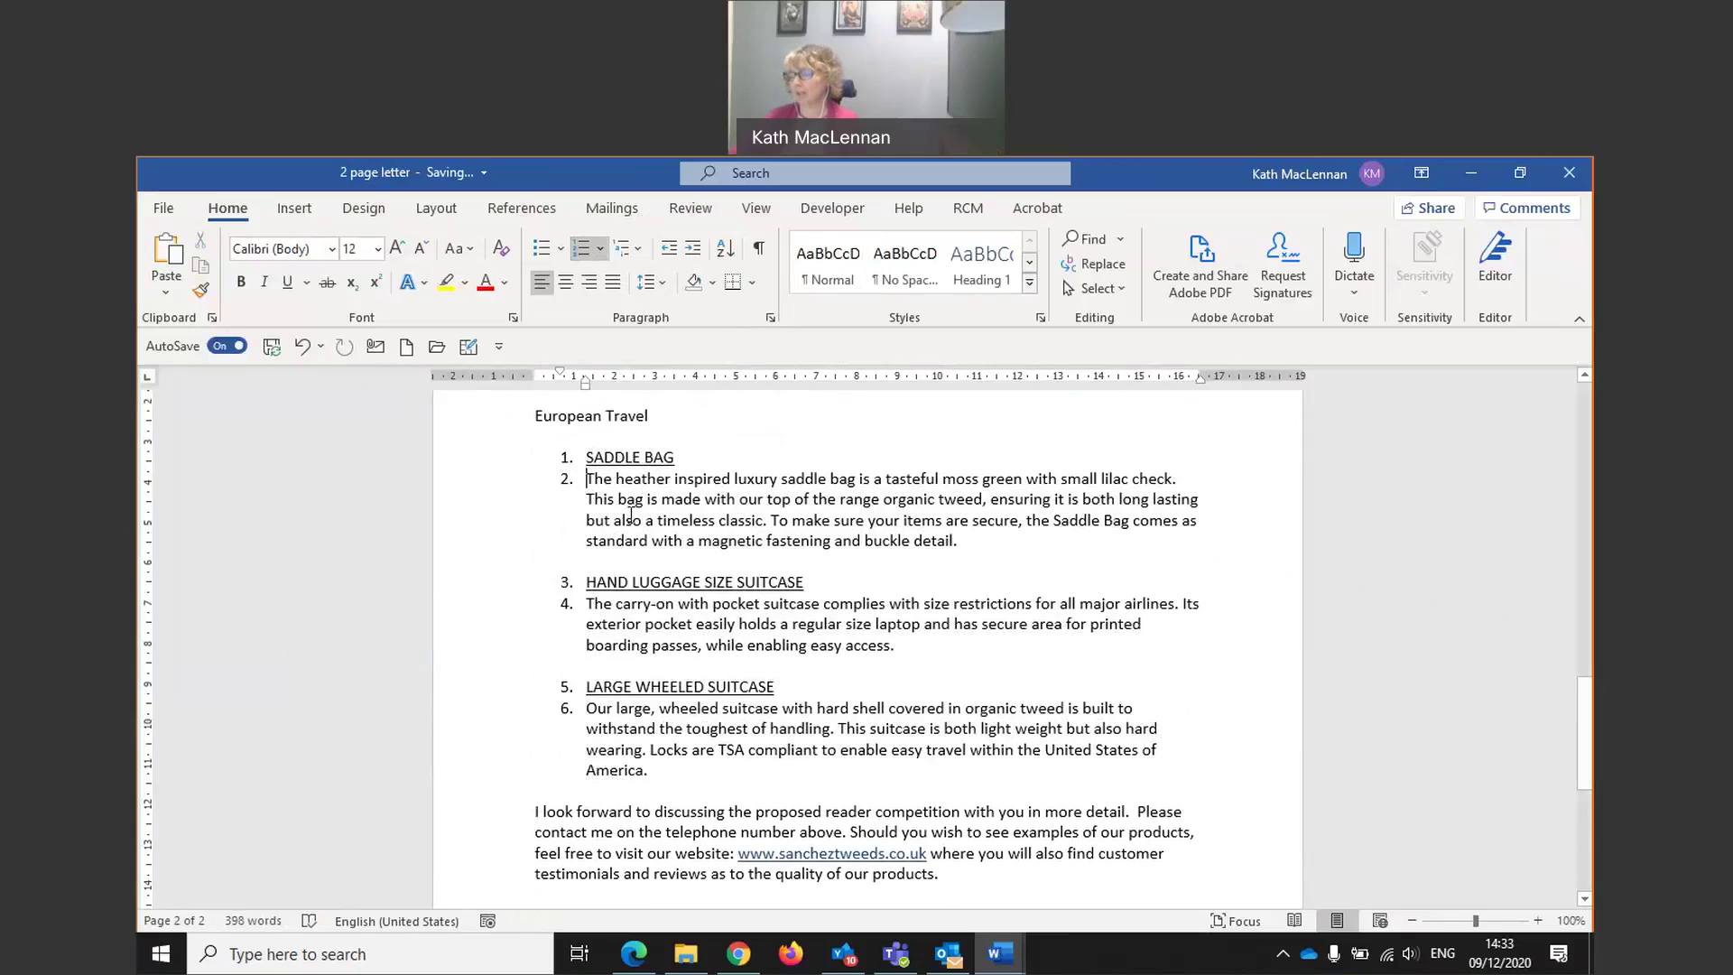
key(BackSpace)
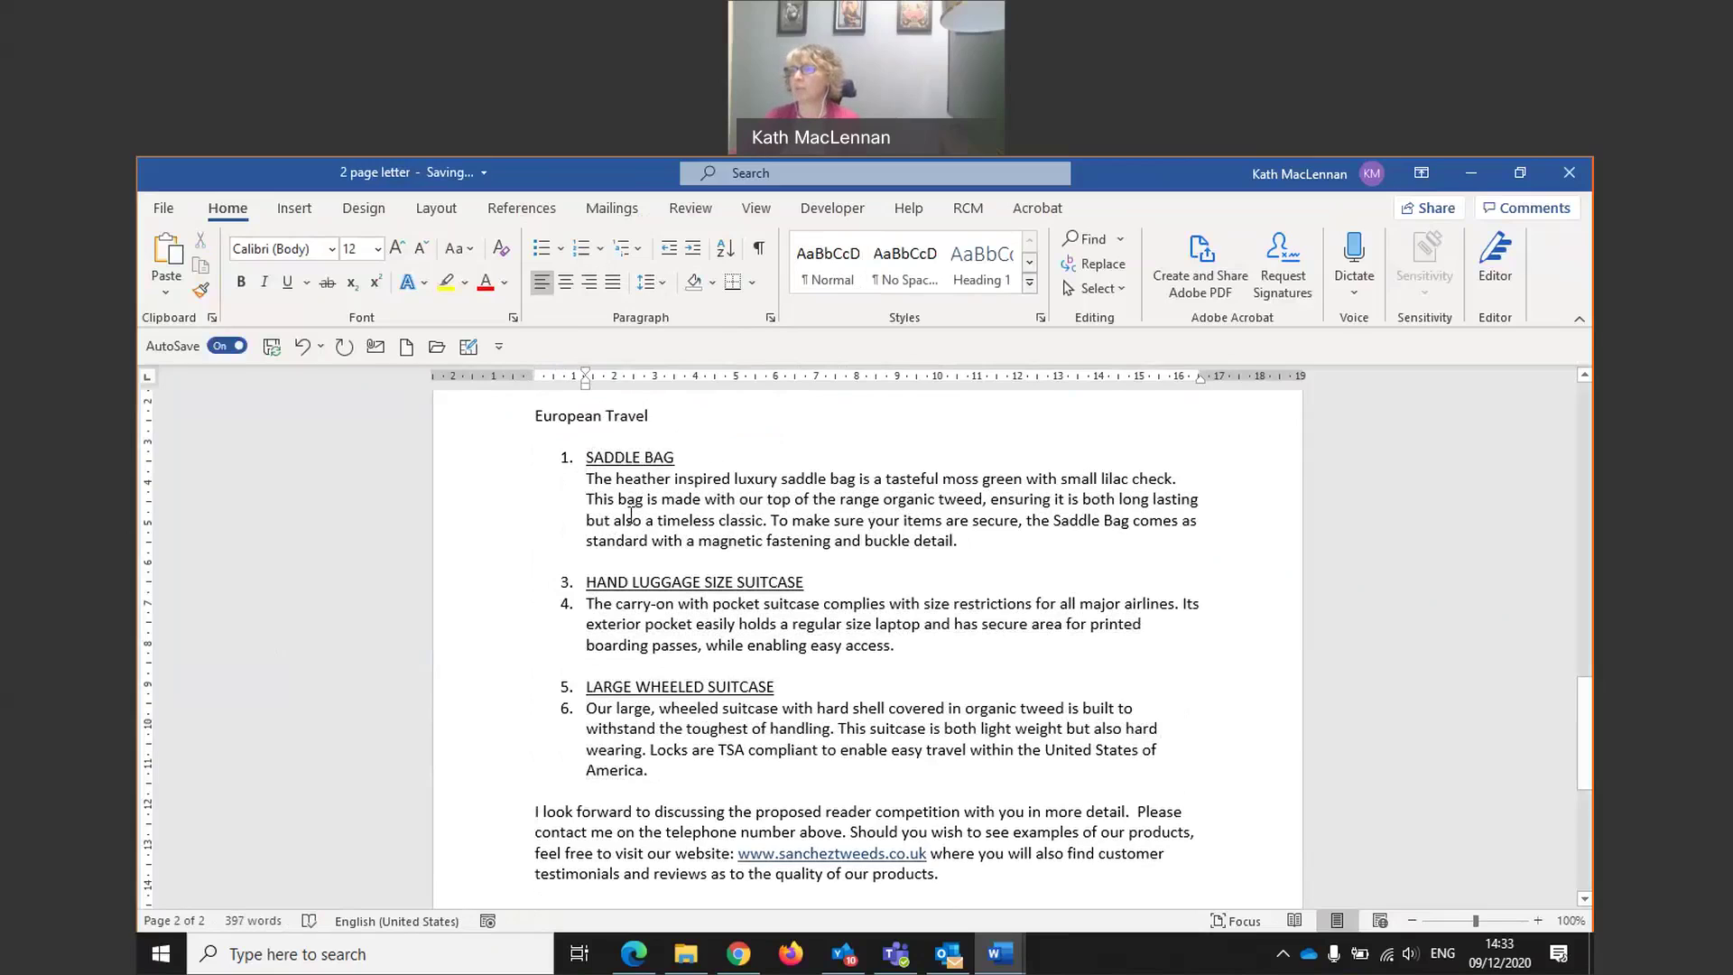
click(589, 603)
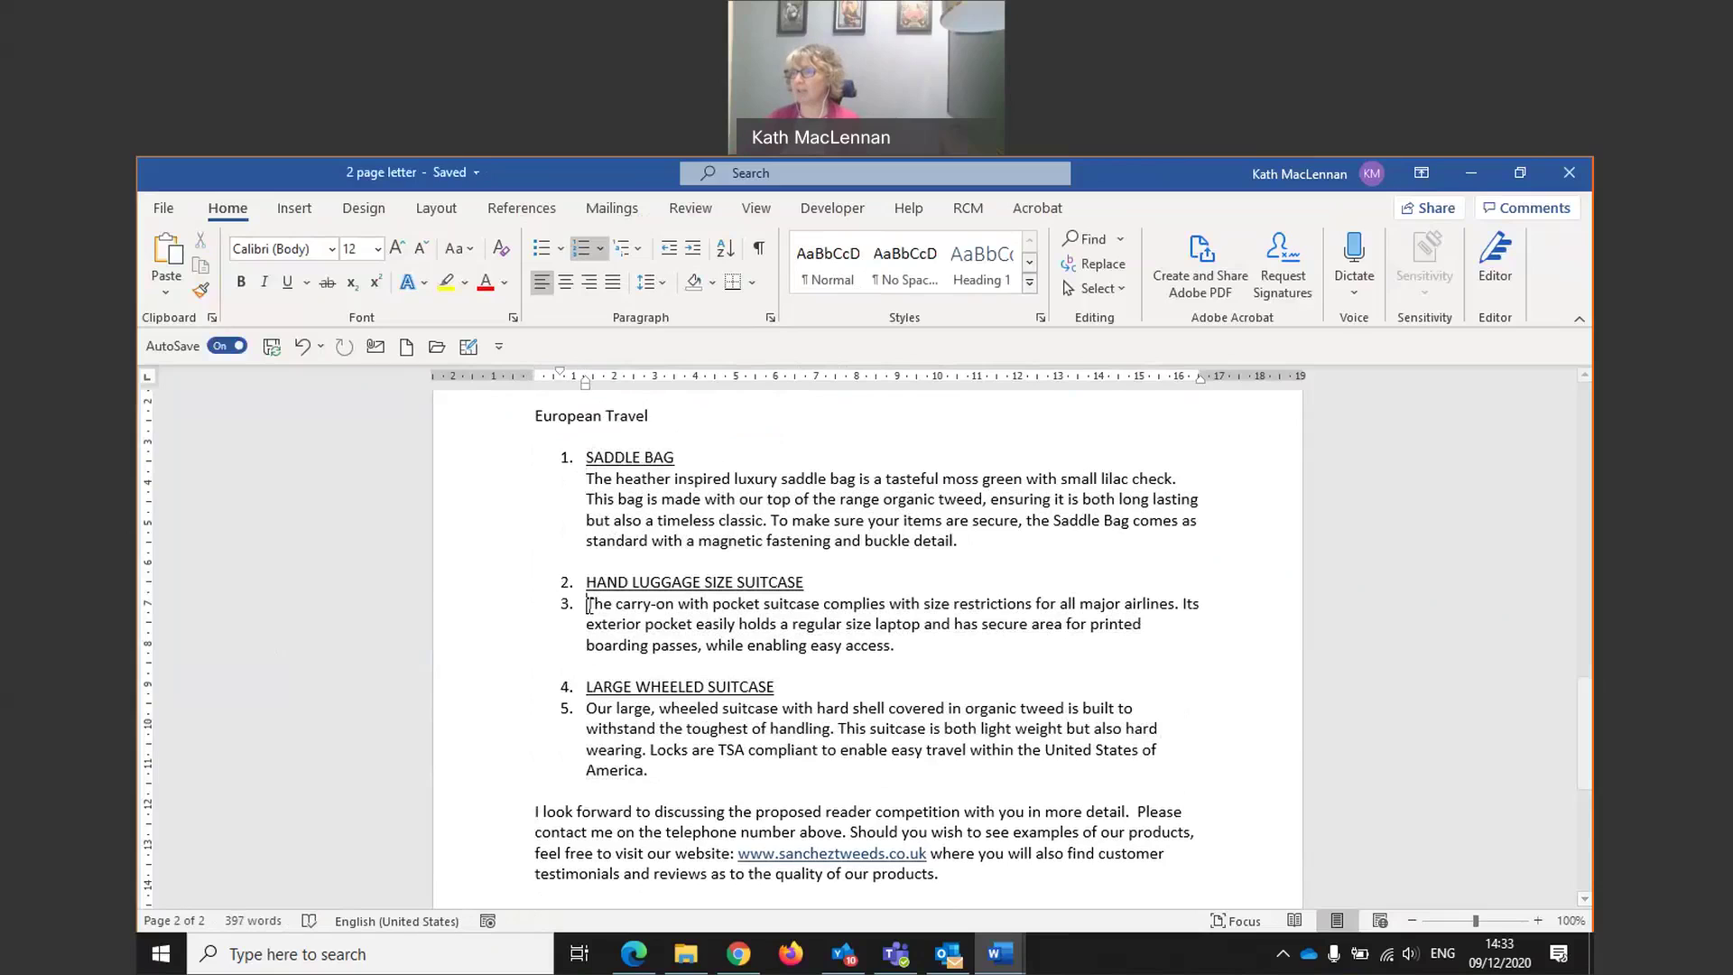
key(BackSpace)
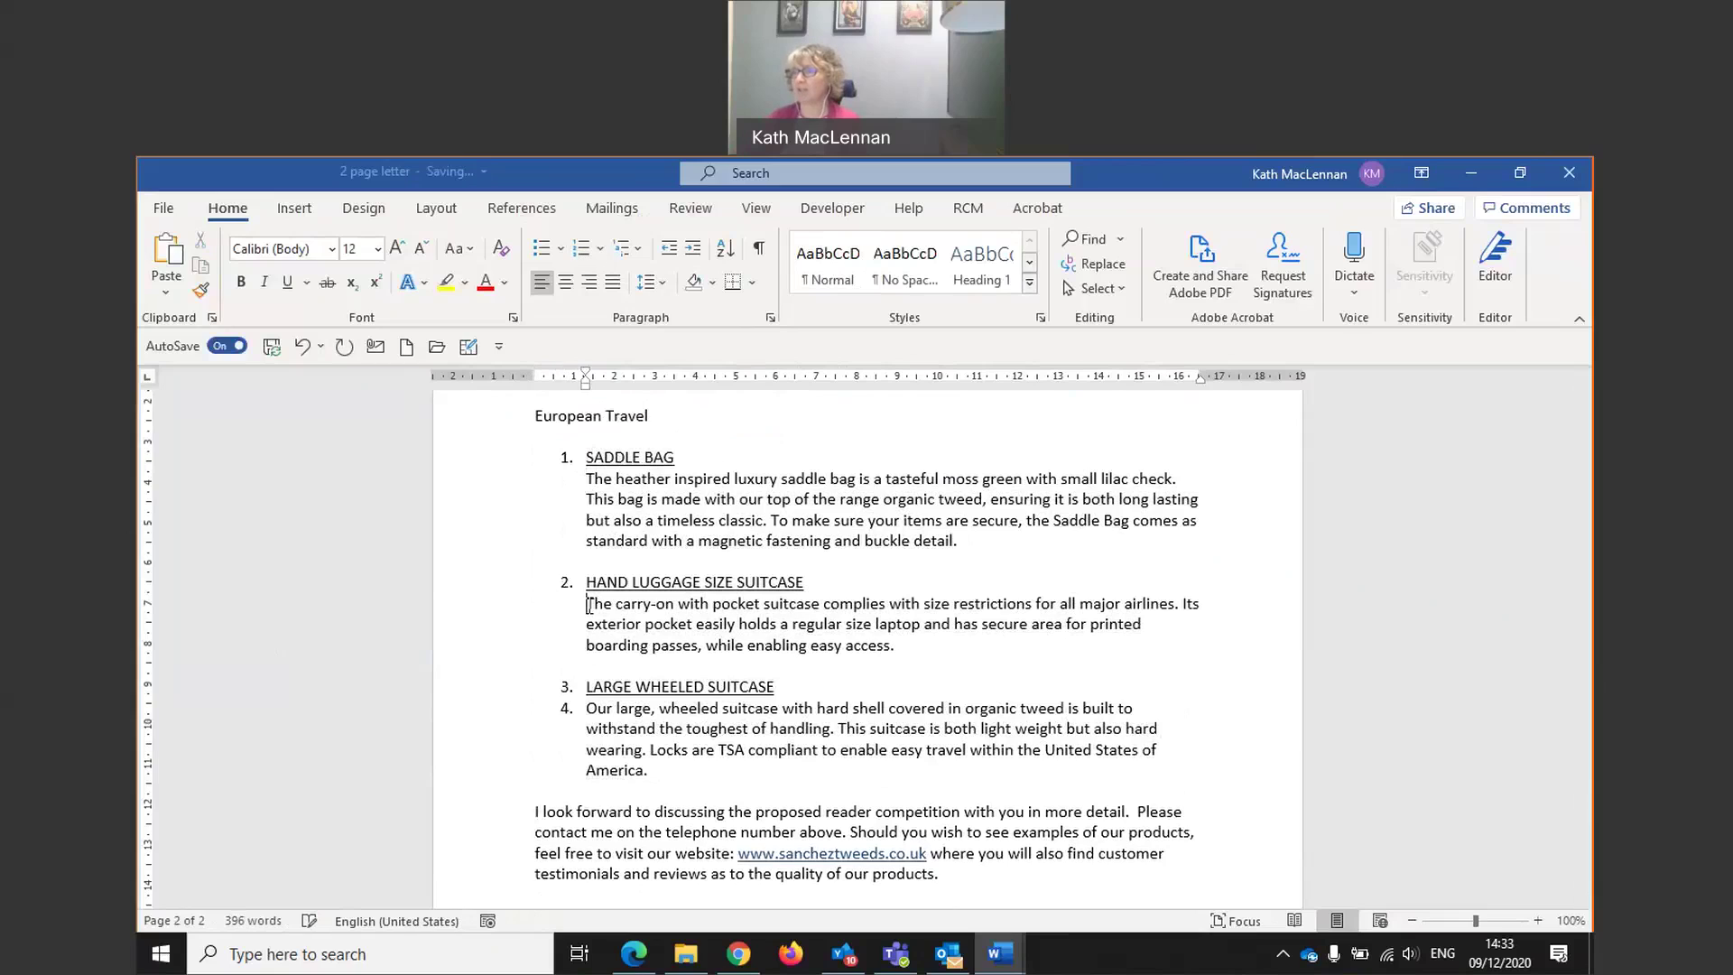
click(587, 708)
key(BackSpace)
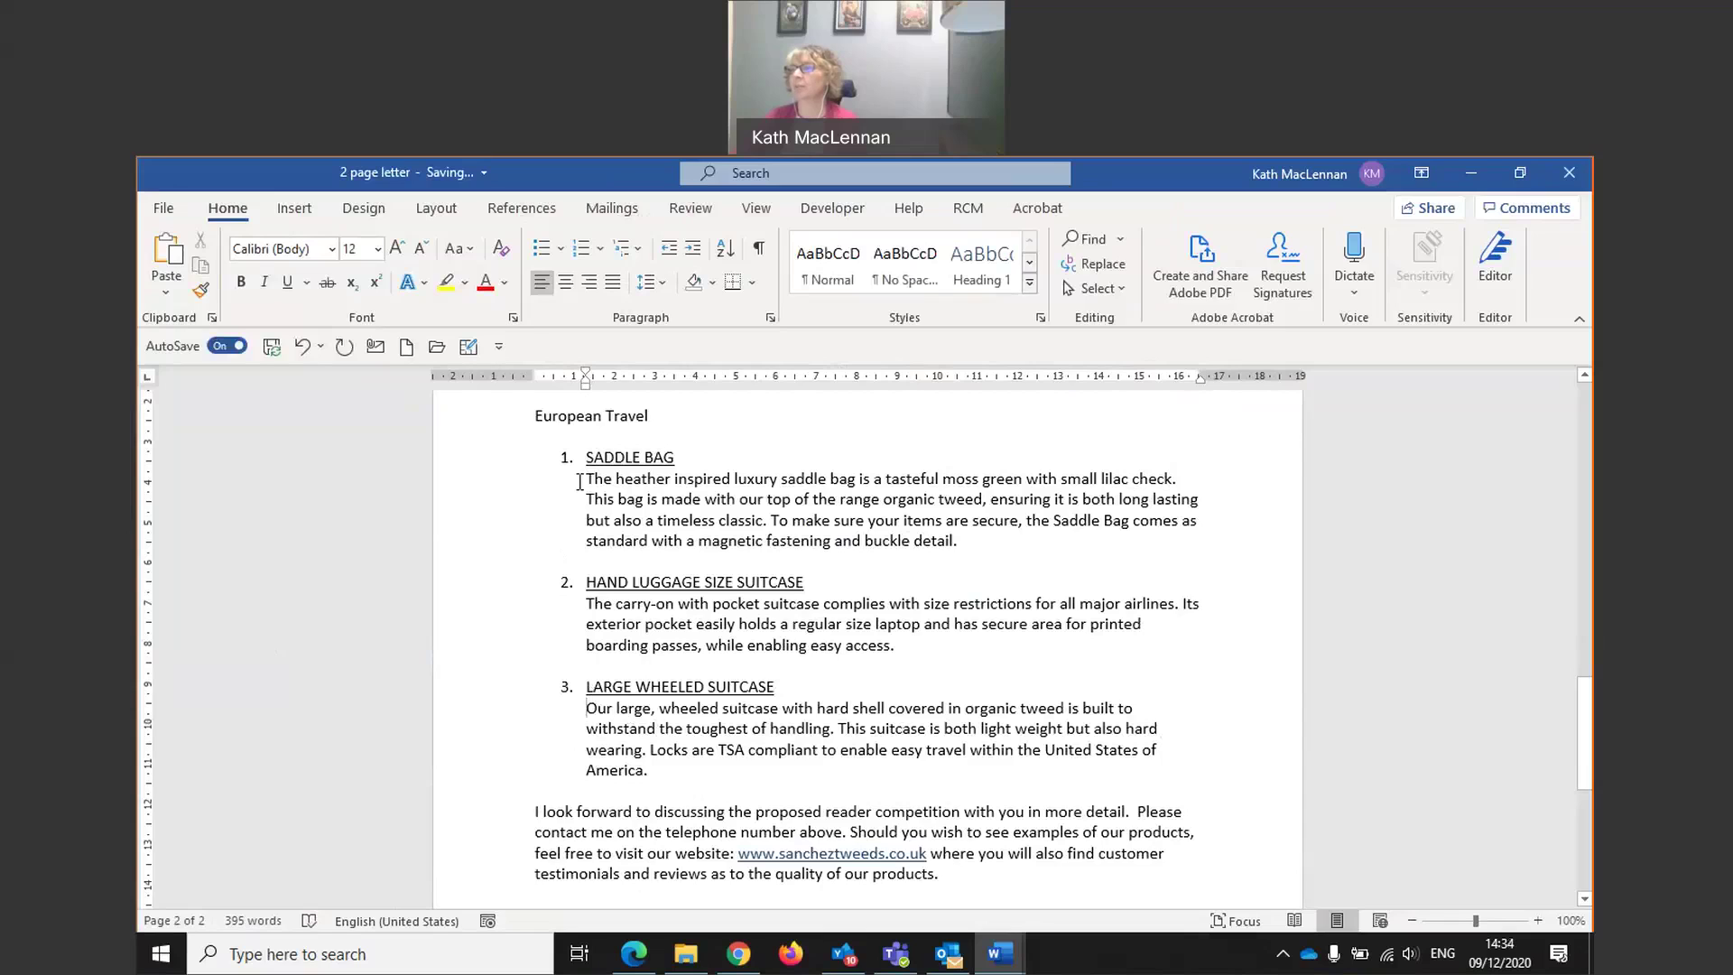
drag(585, 456, 659, 772)
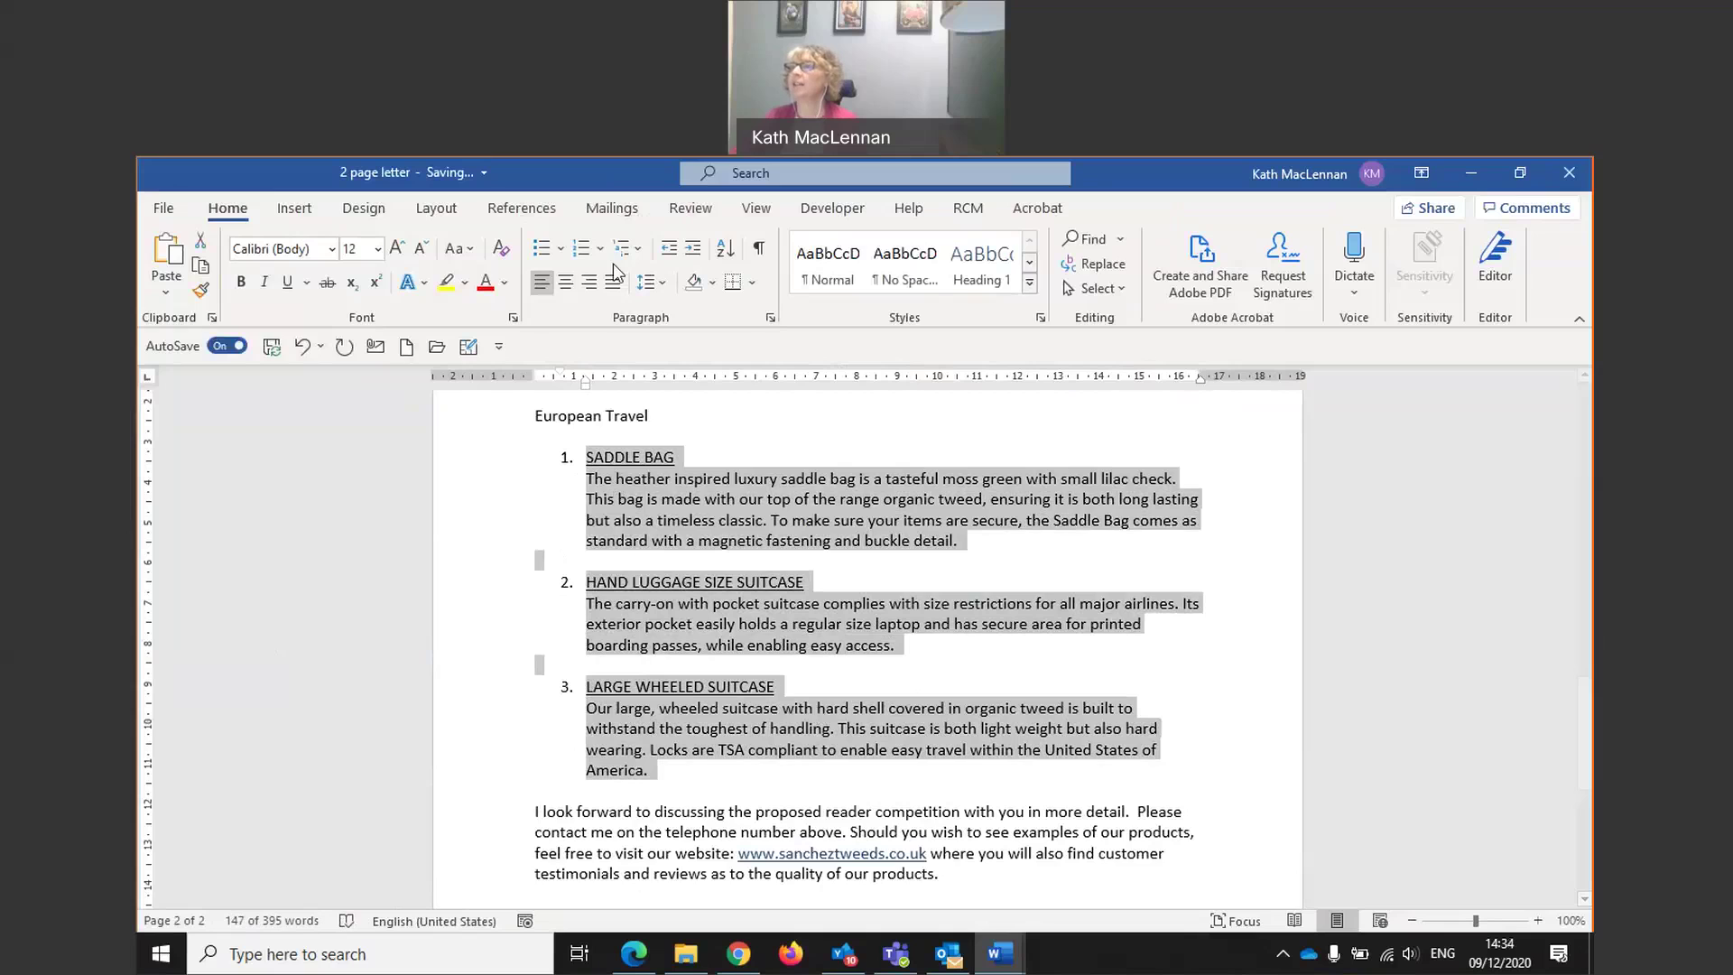
click(543, 255)
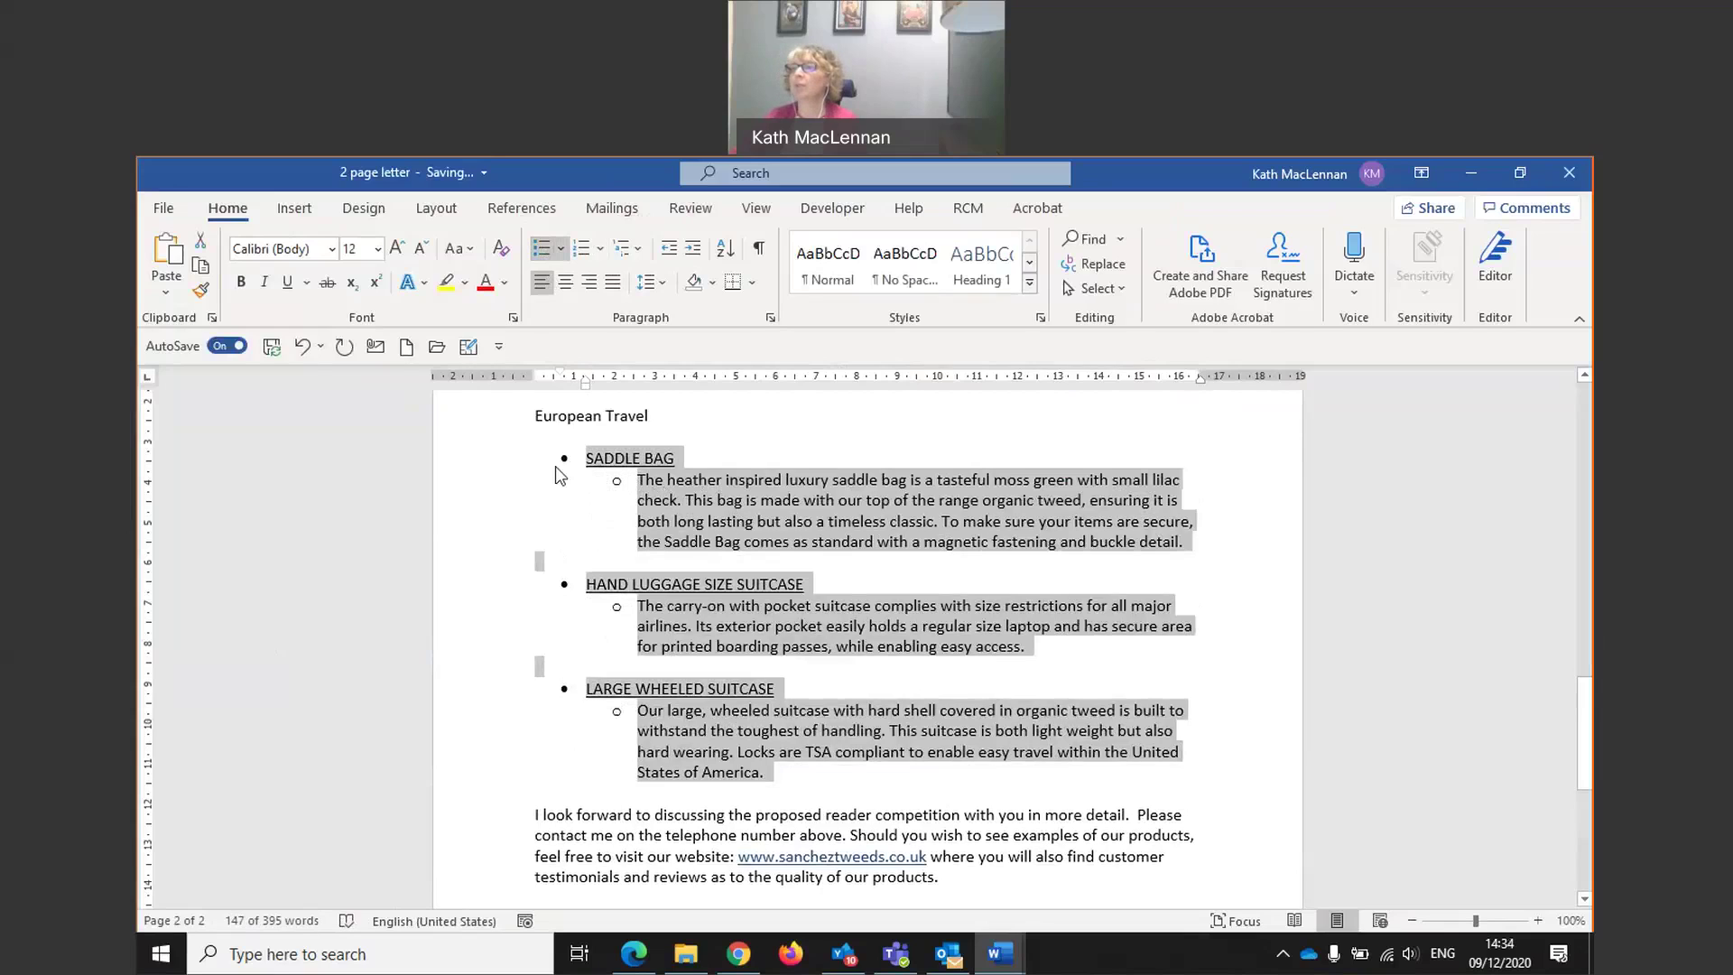
click(303, 347)
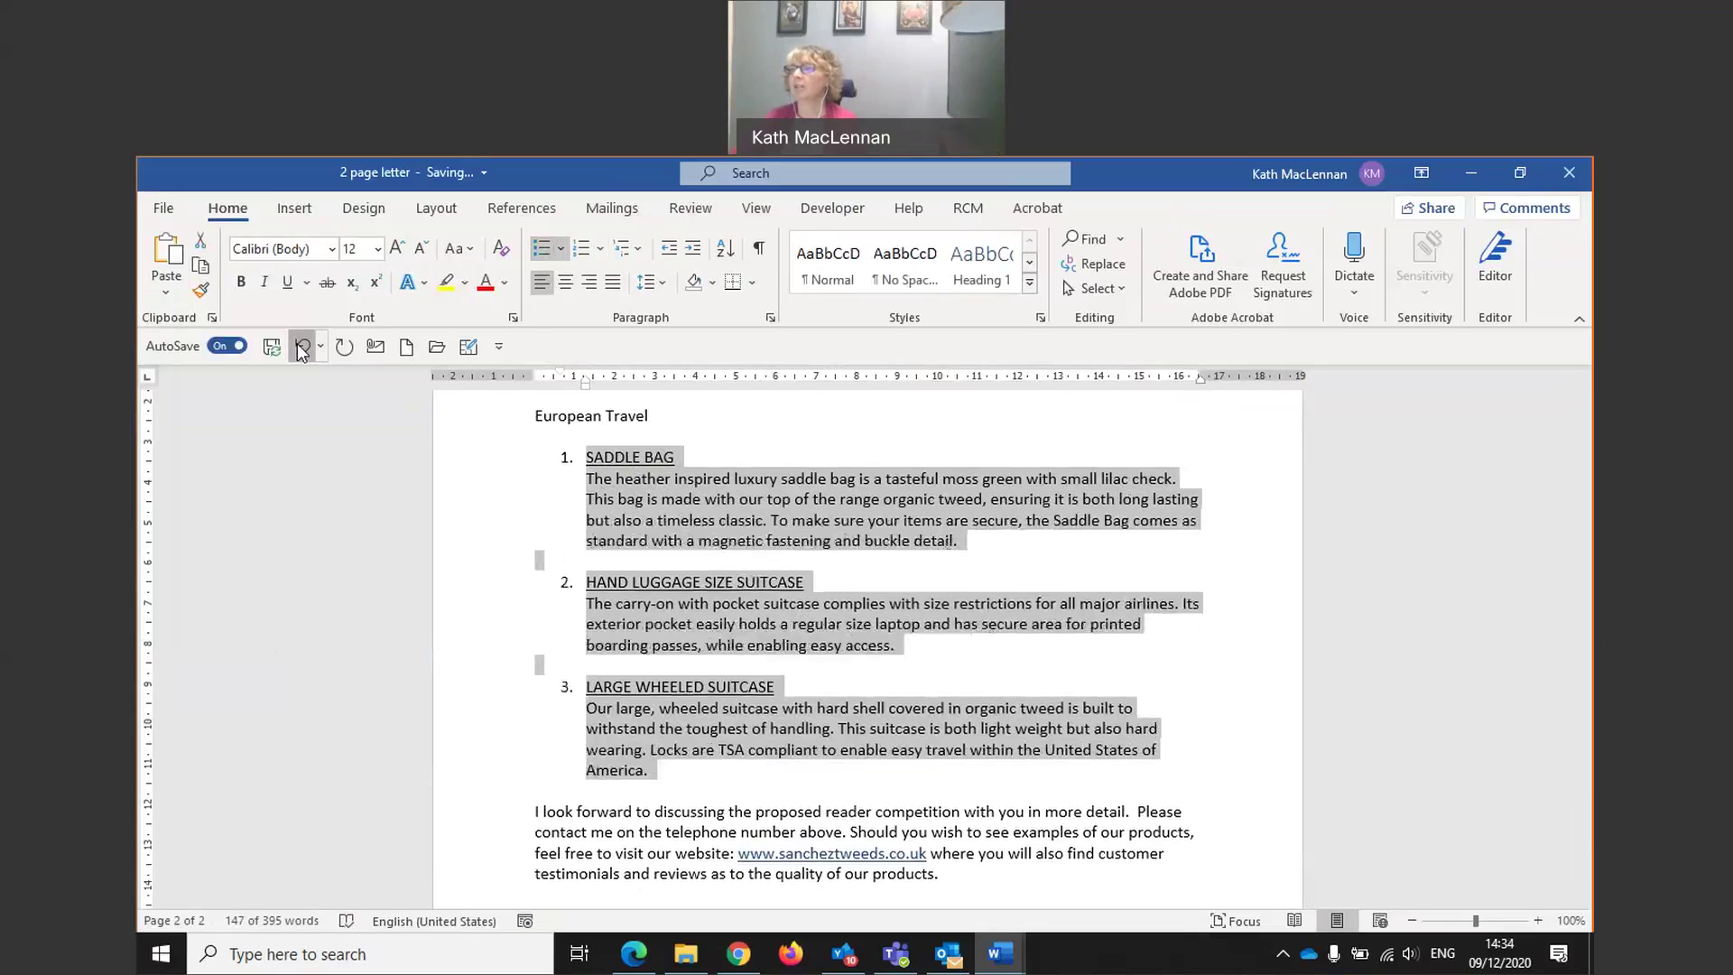
click(782, 504)
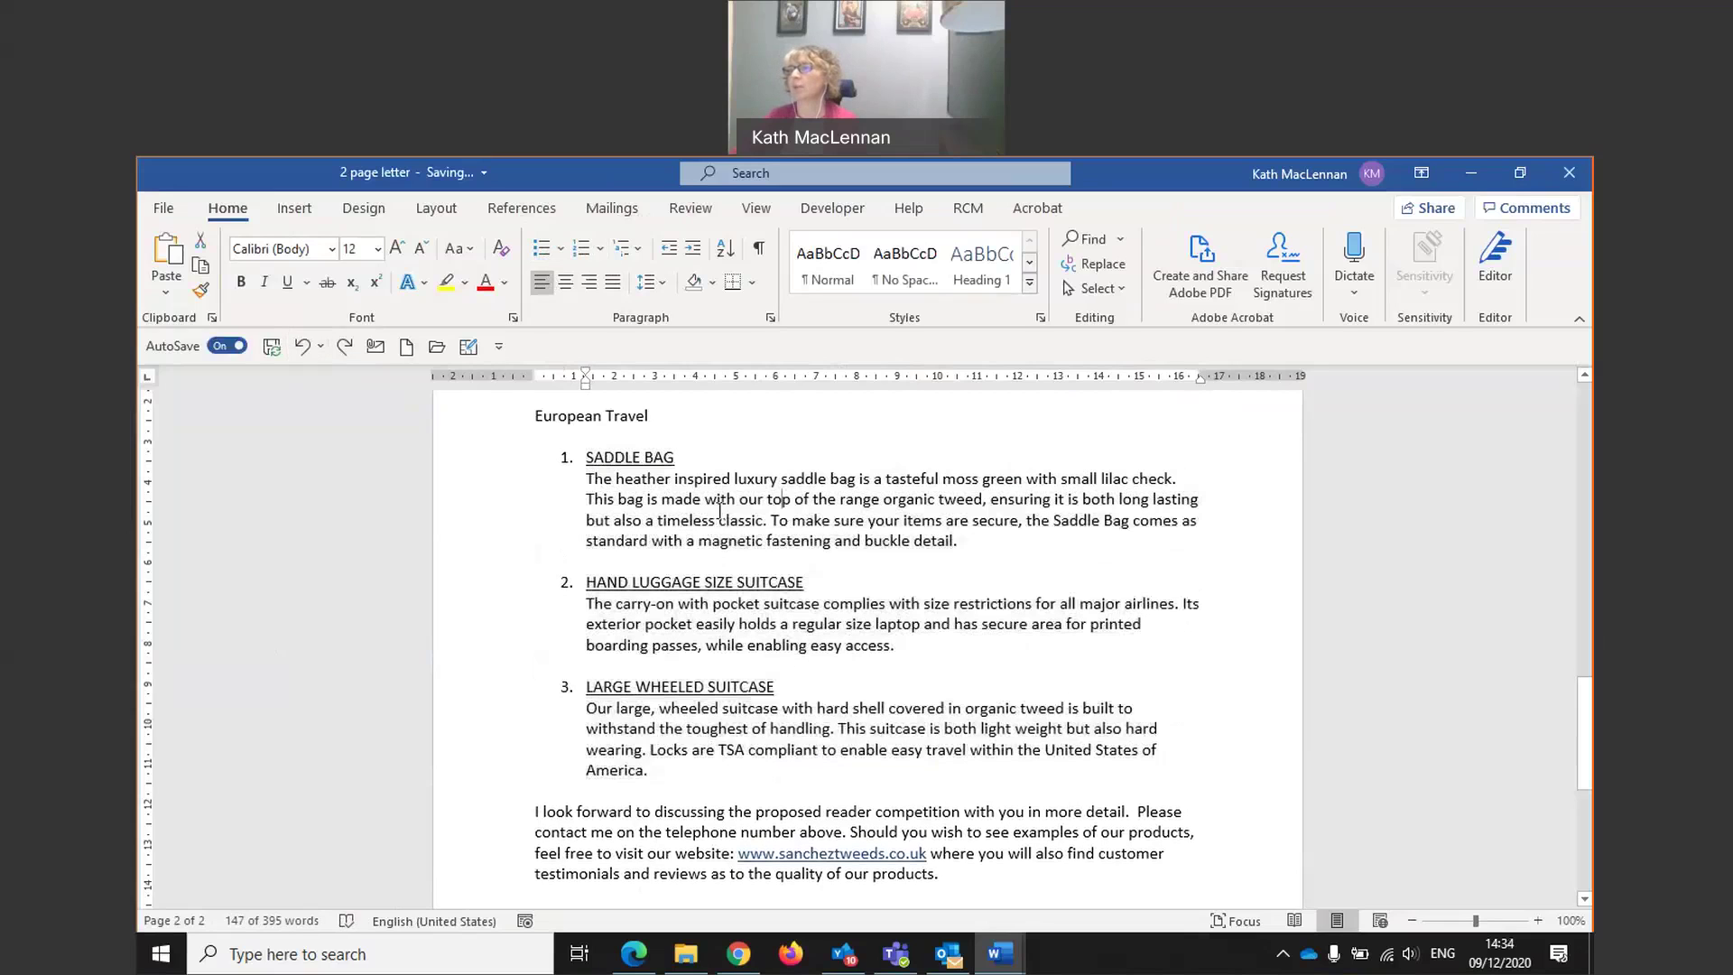
click(560, 250)
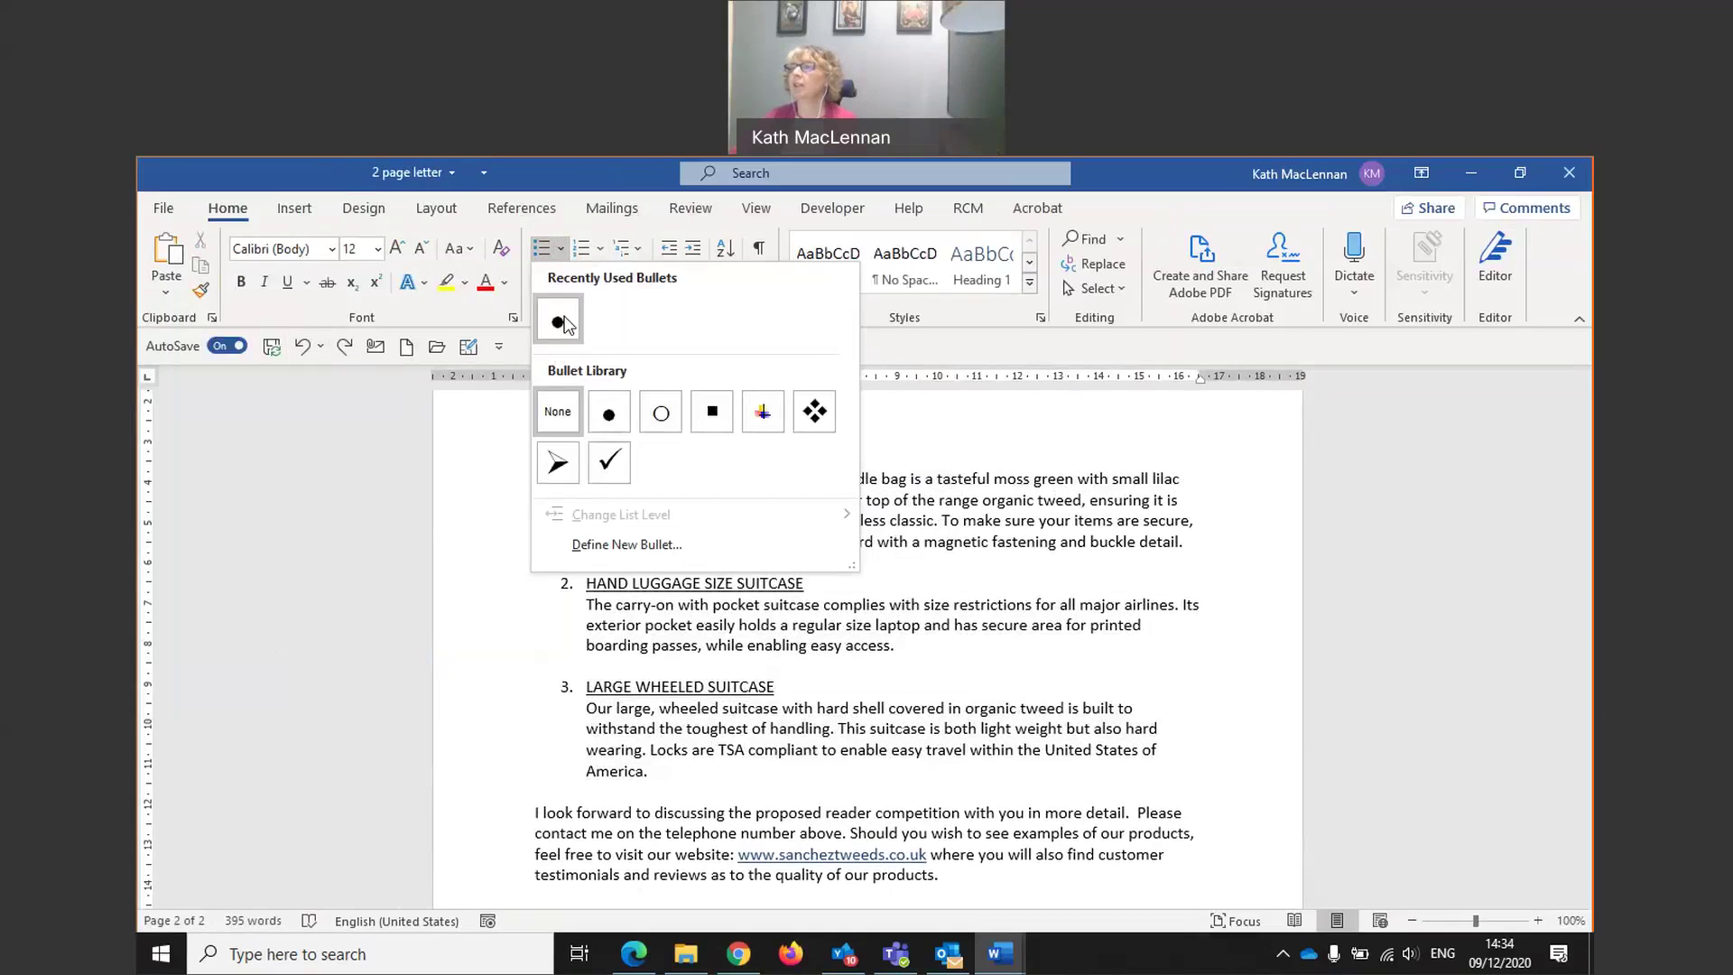
click(783, 499)
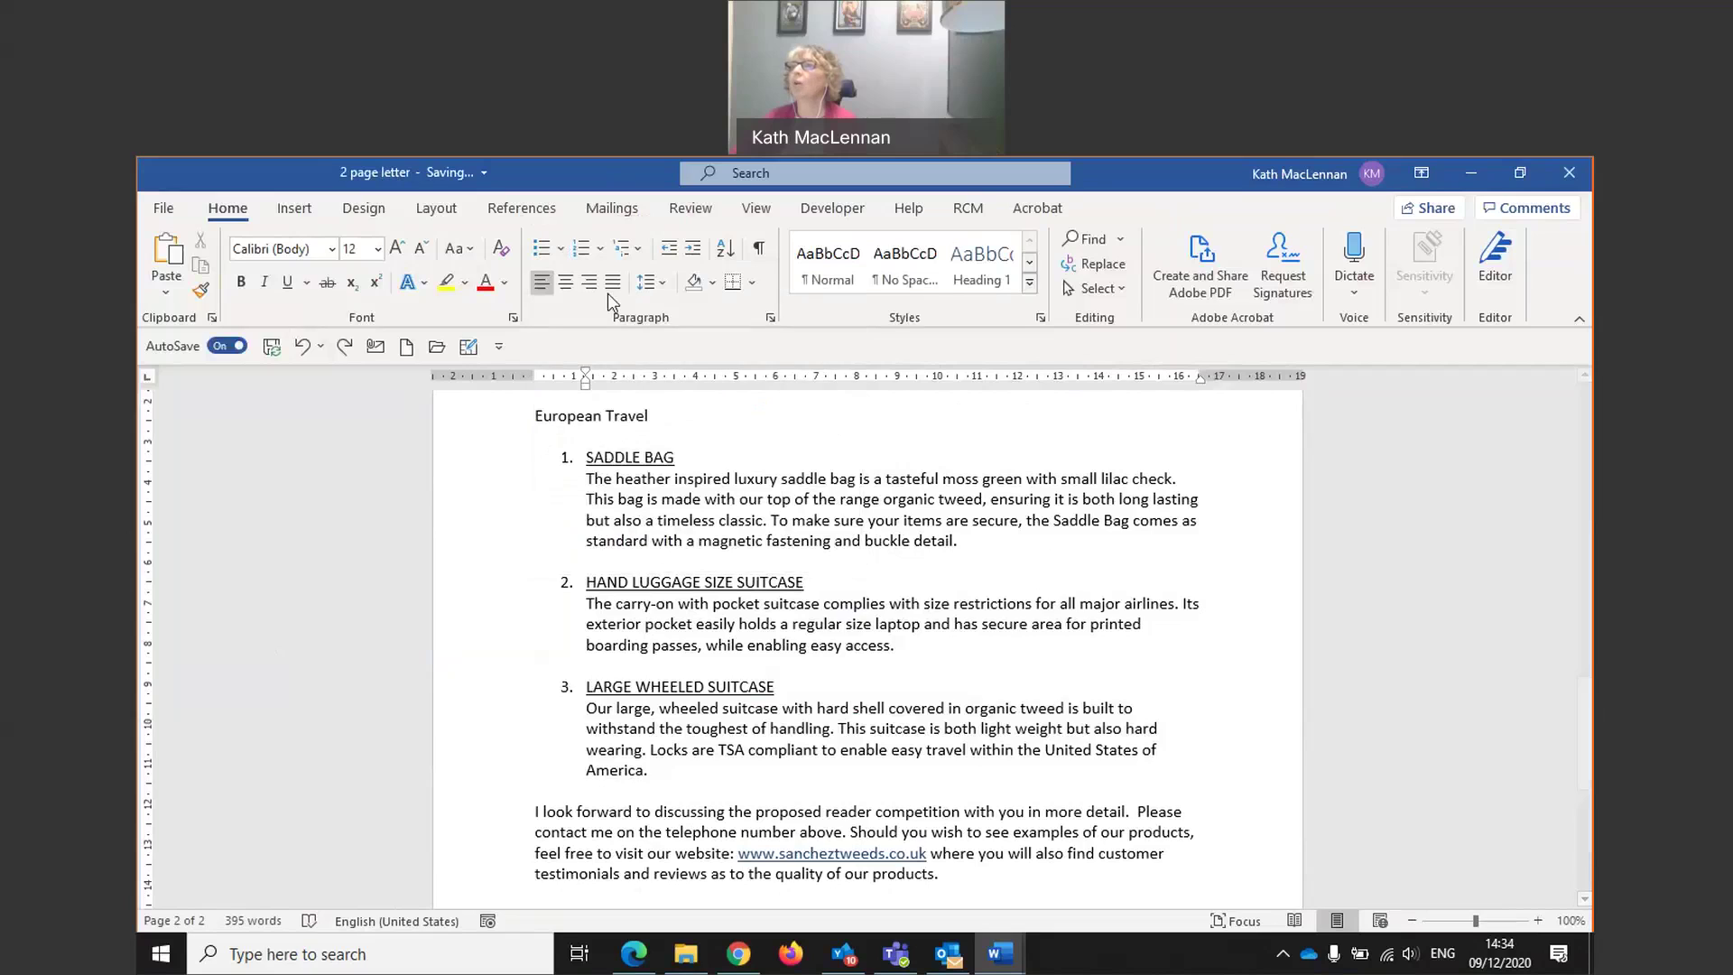
click(598, 249)
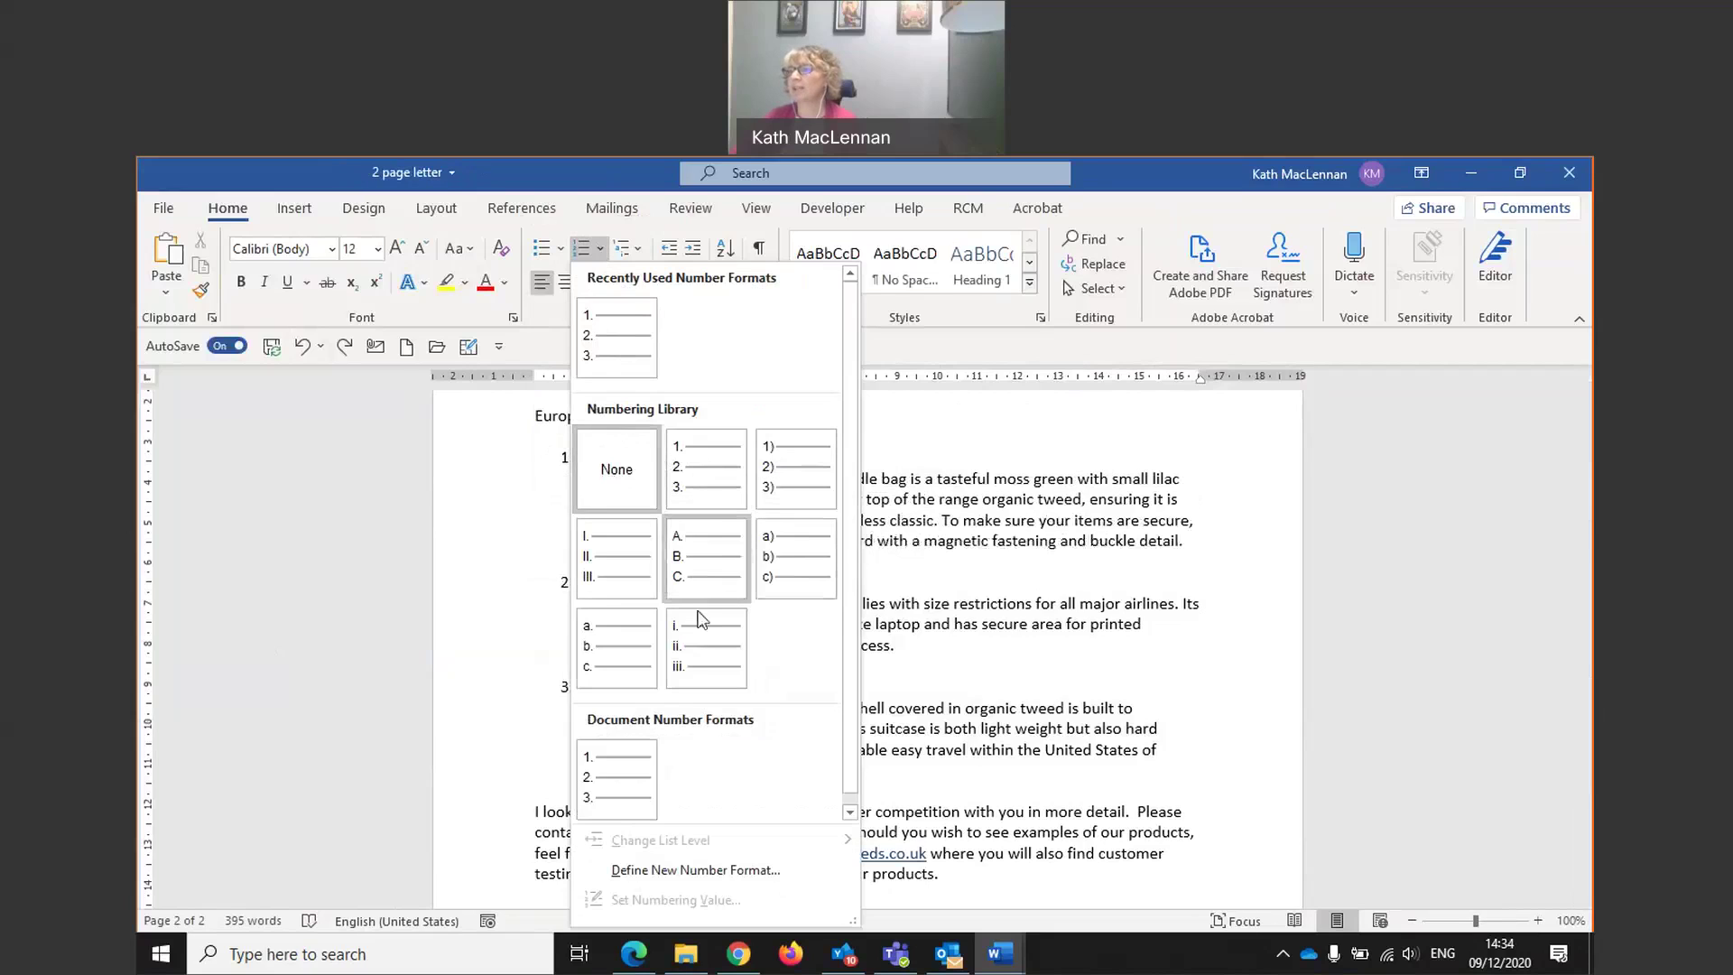
click(637, 248)
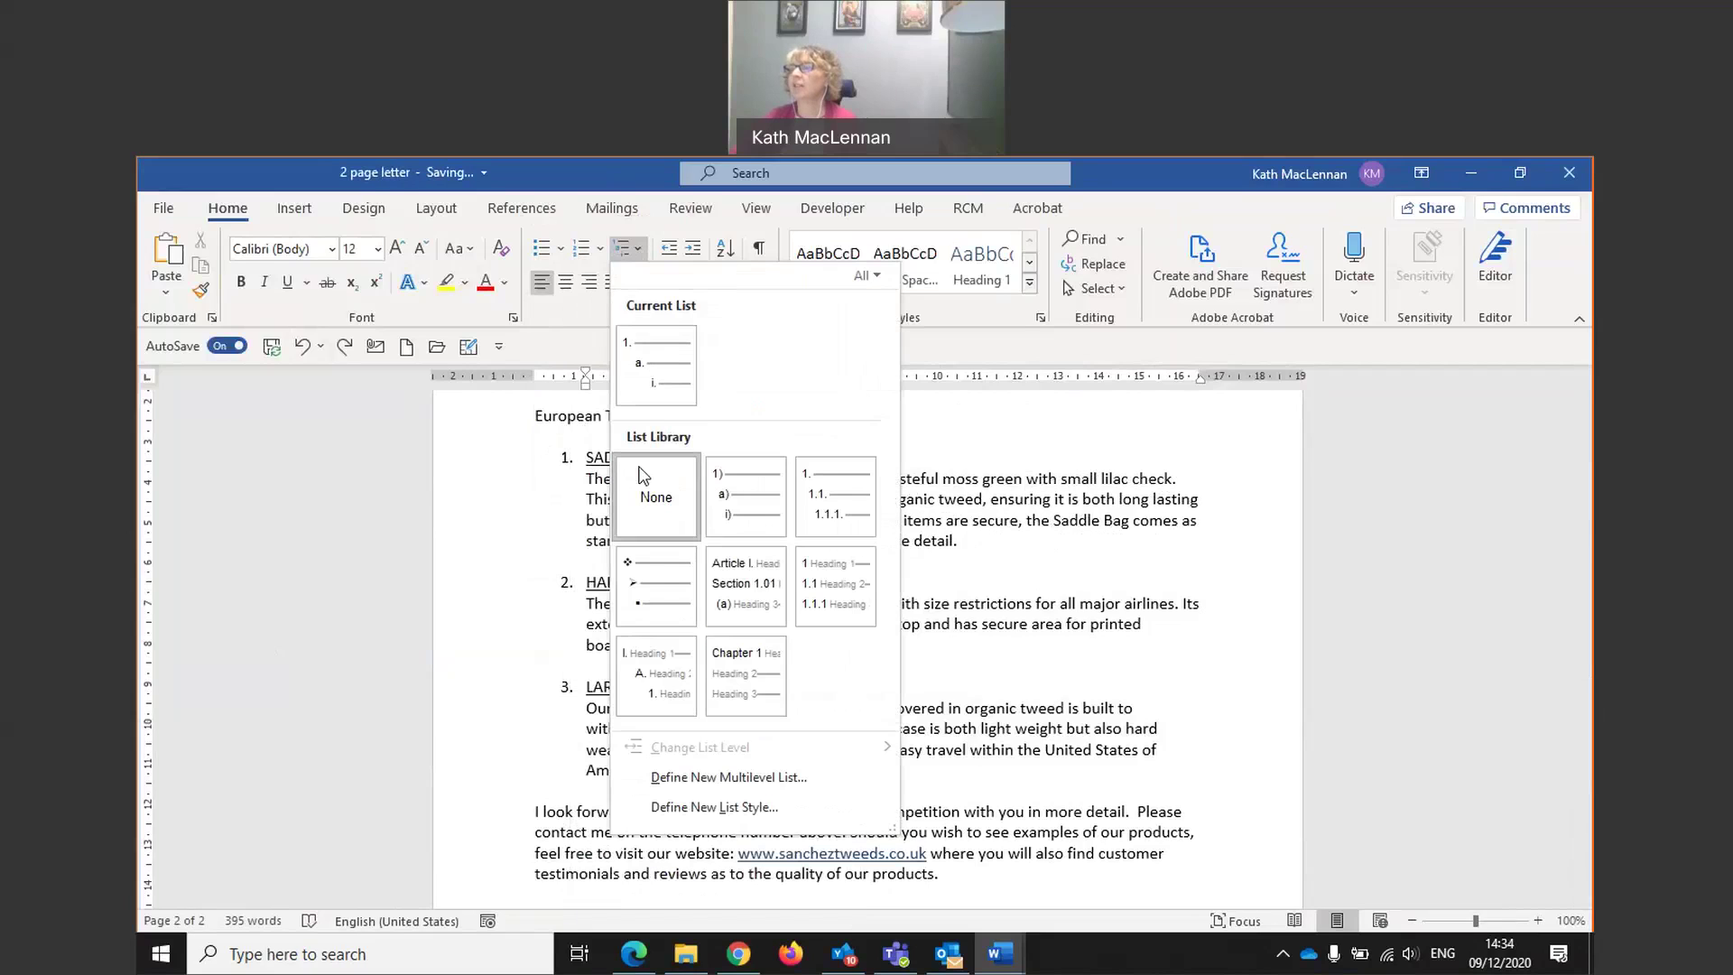
mouse_move(708, 501)
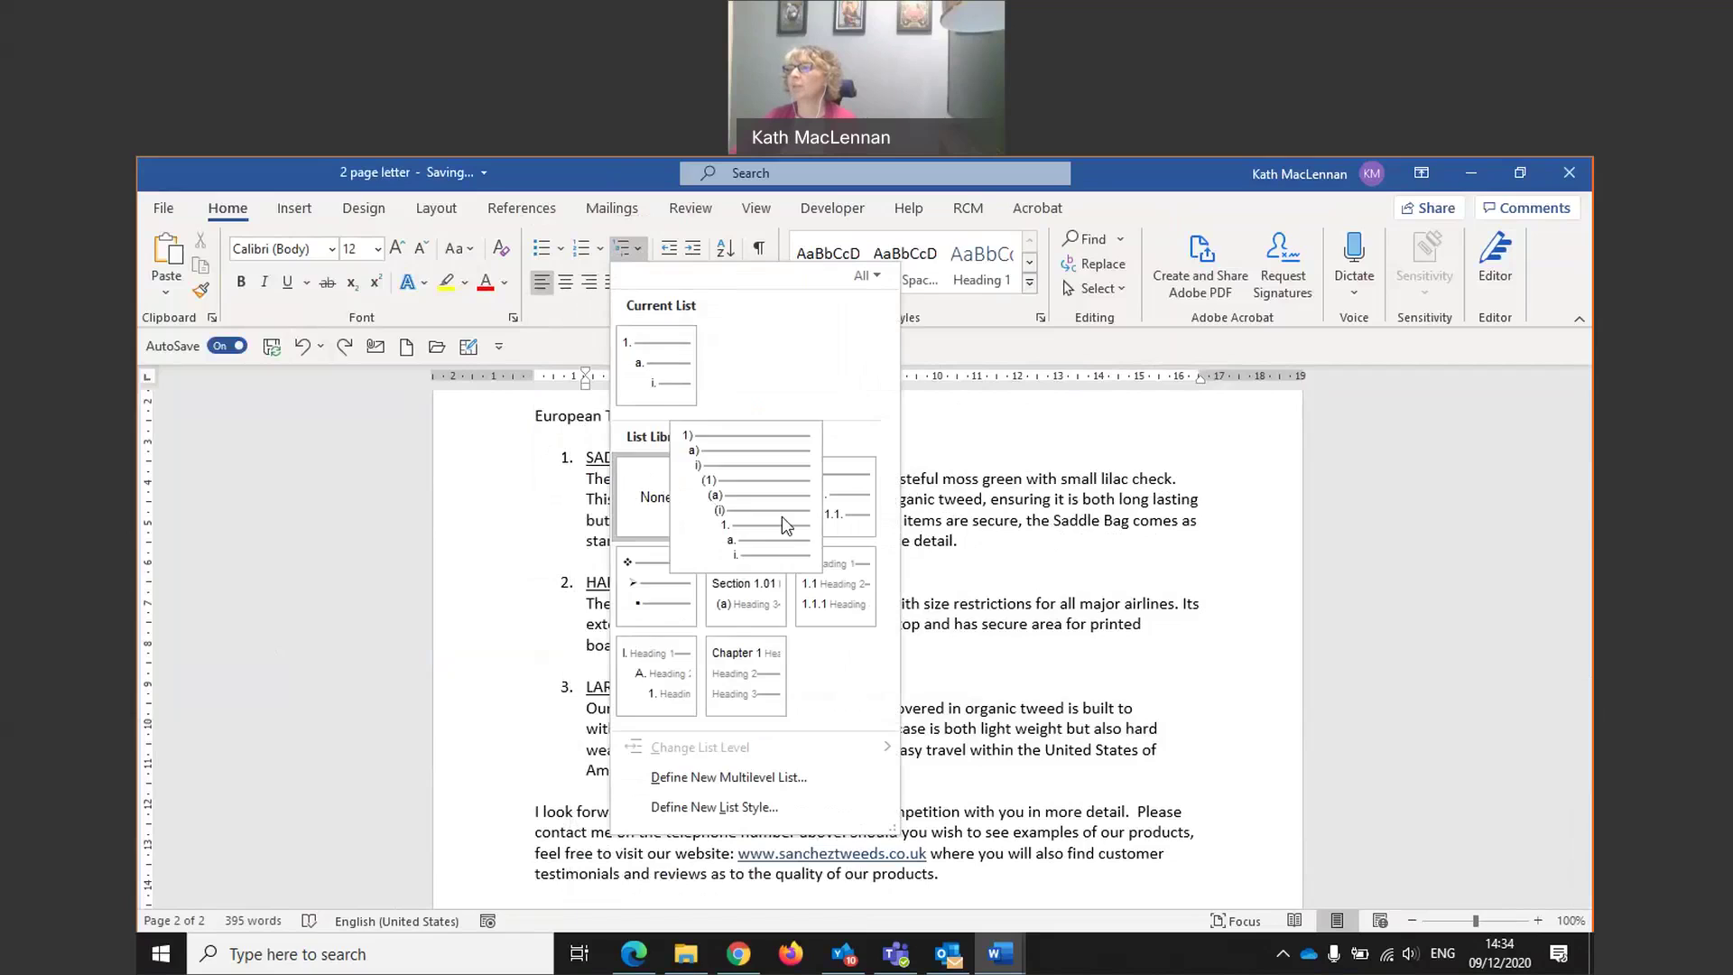
mouse_move(636, 619)
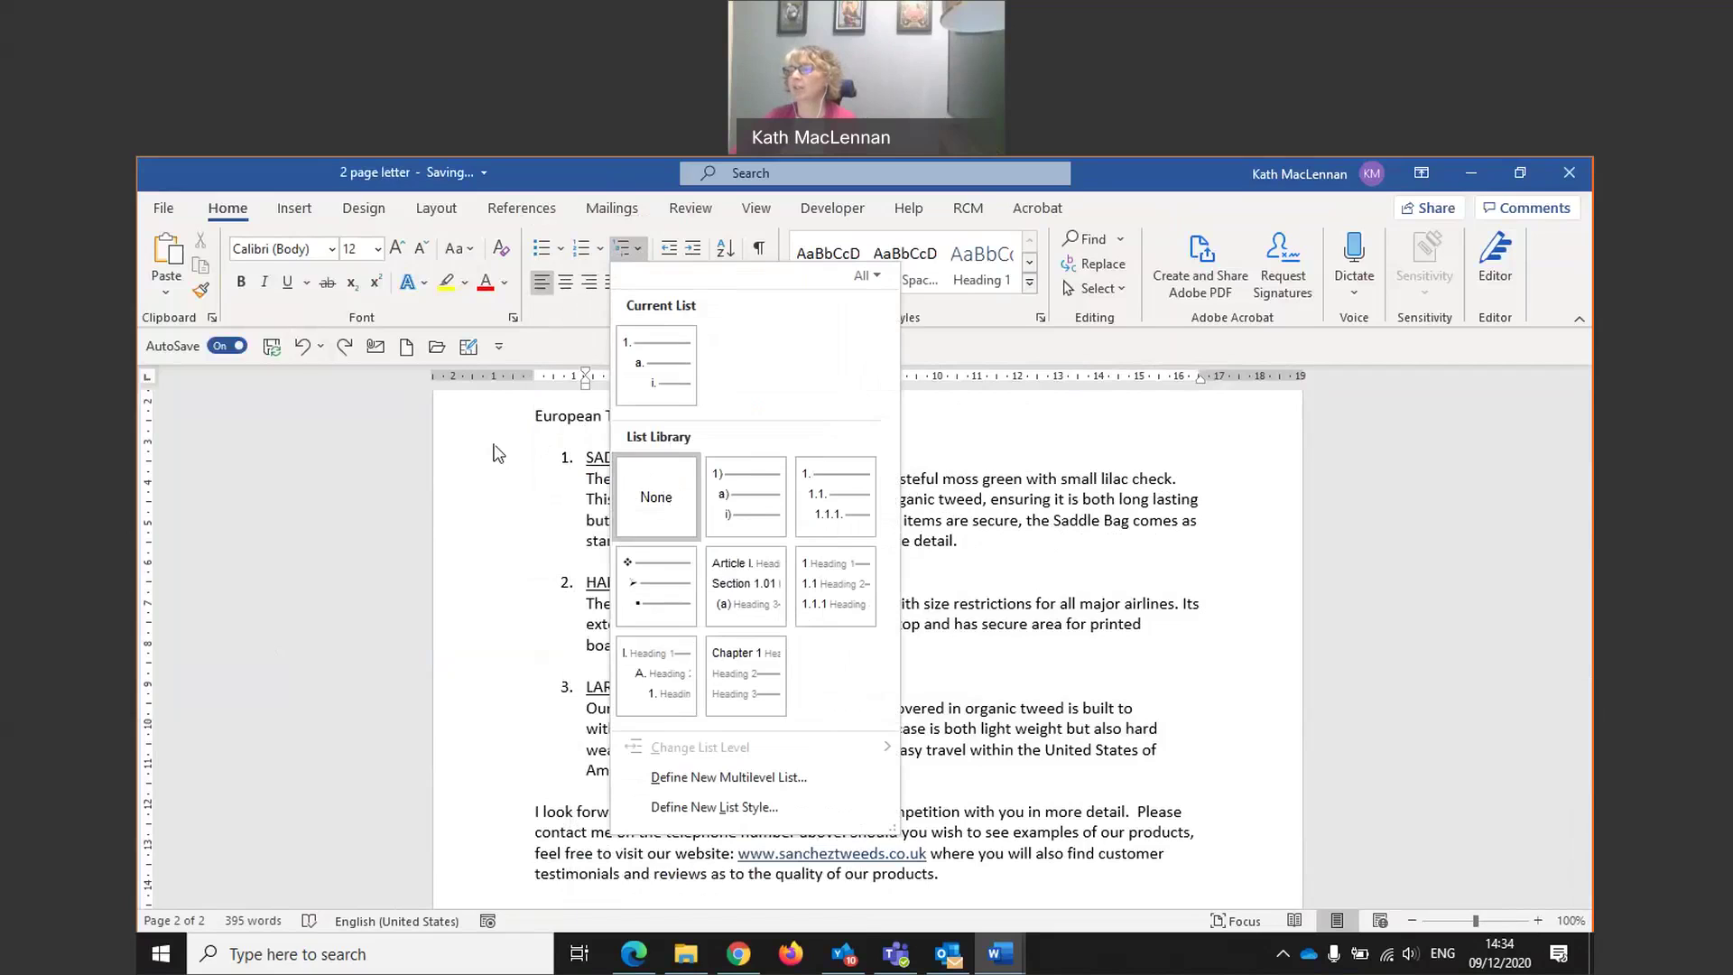
key(Escape)
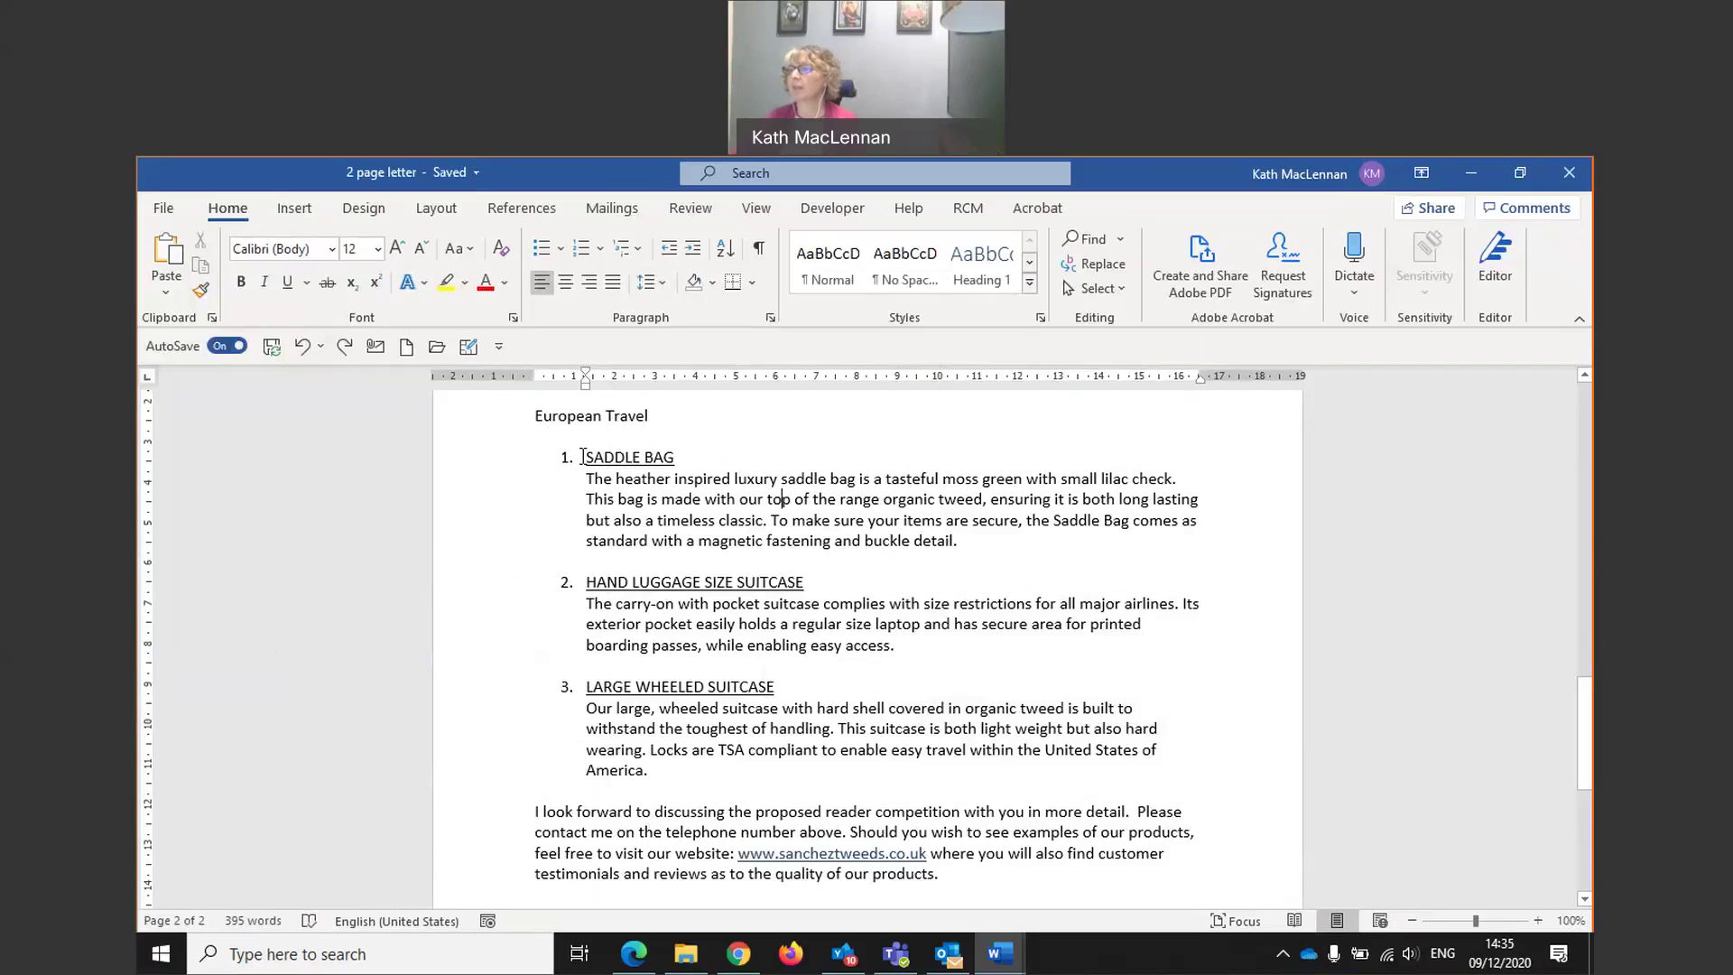
Give the whole product list, headings and descriptions, a 2.5 cm left indent in the Paragraph dialog
drag(581, 449, 654, 772)
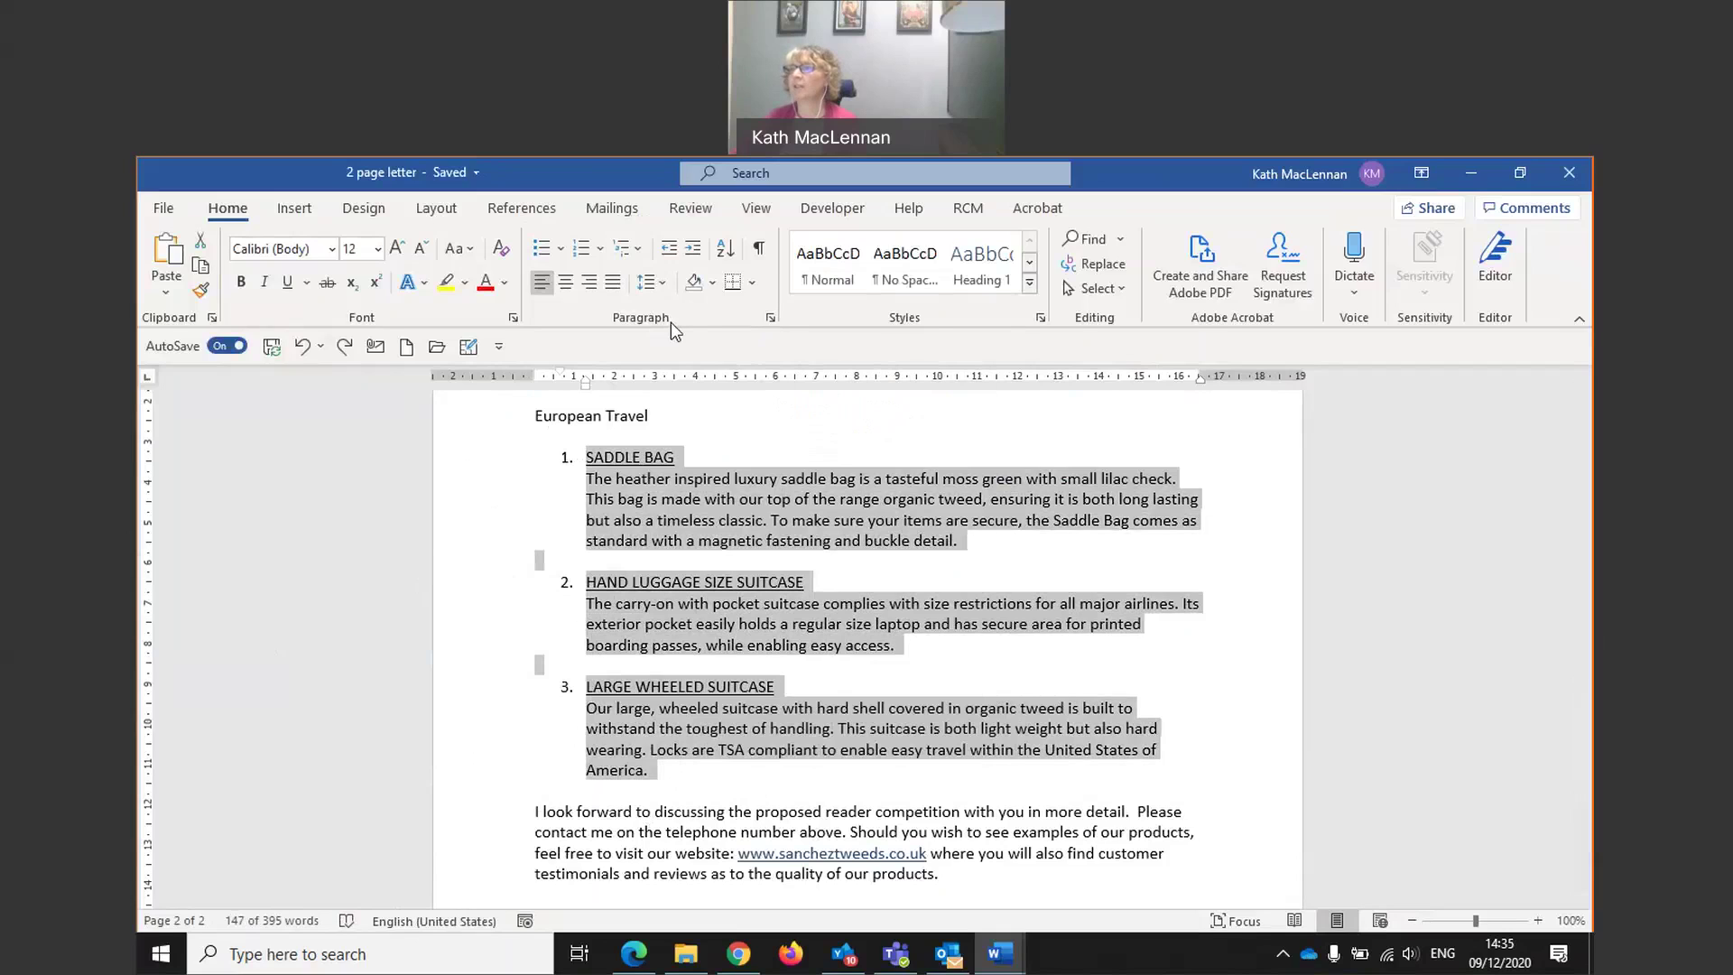
click(772, 317)
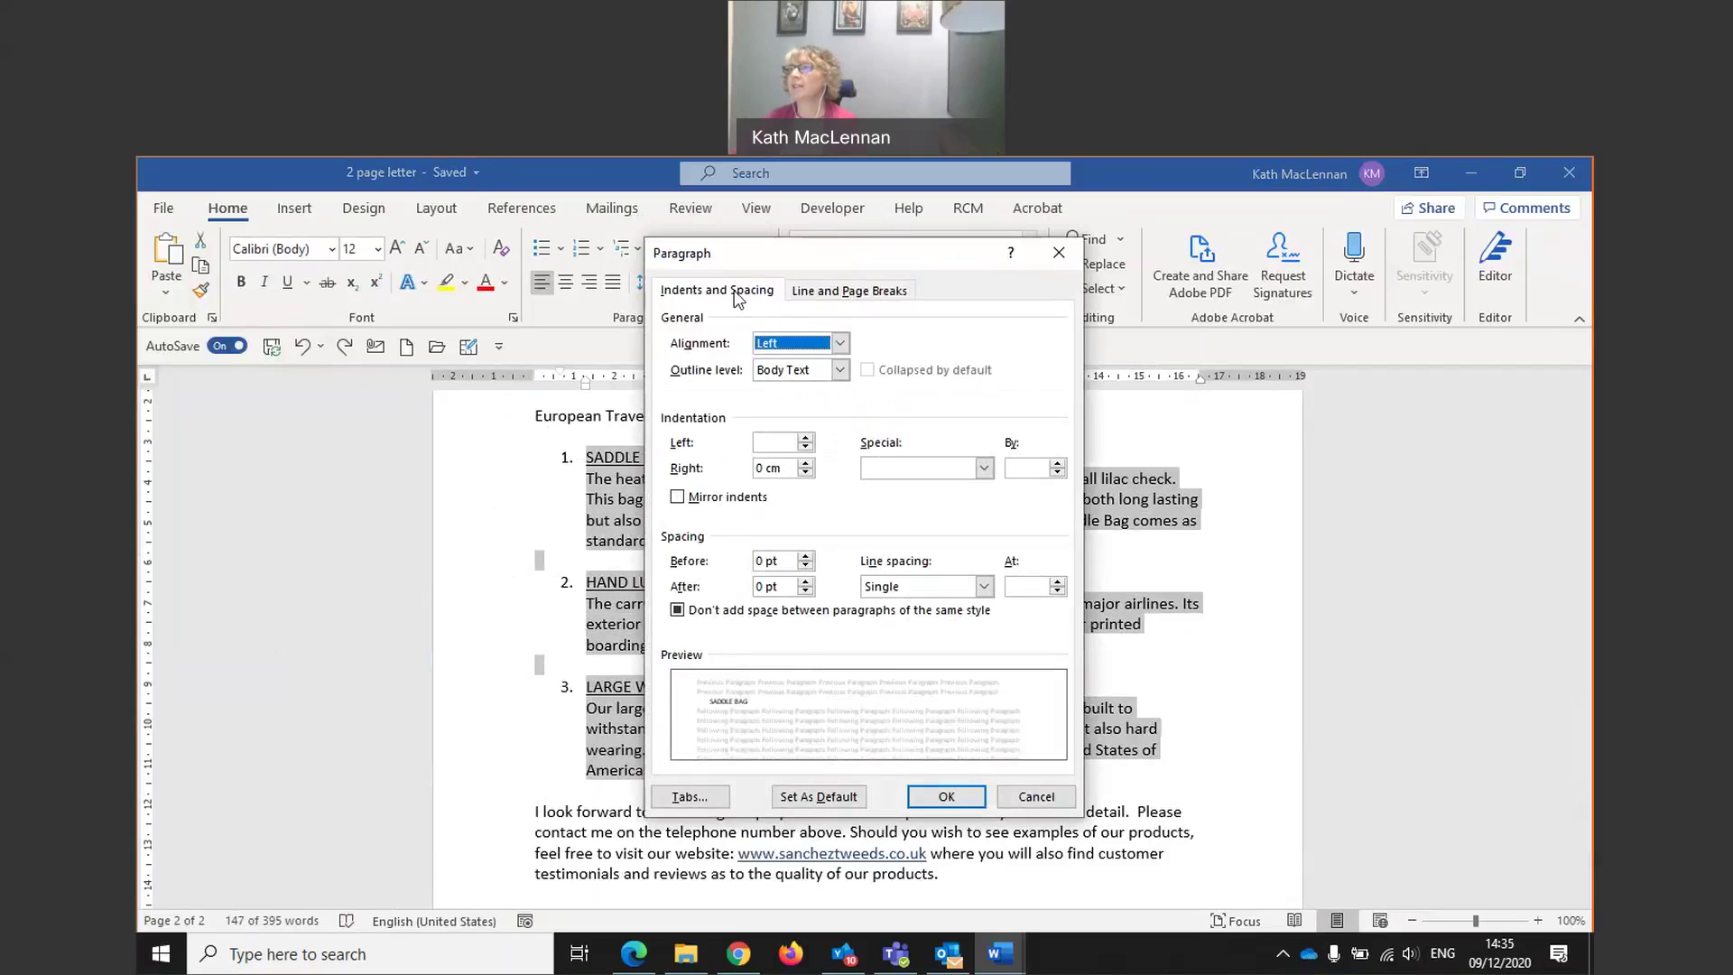
click(805, 438)
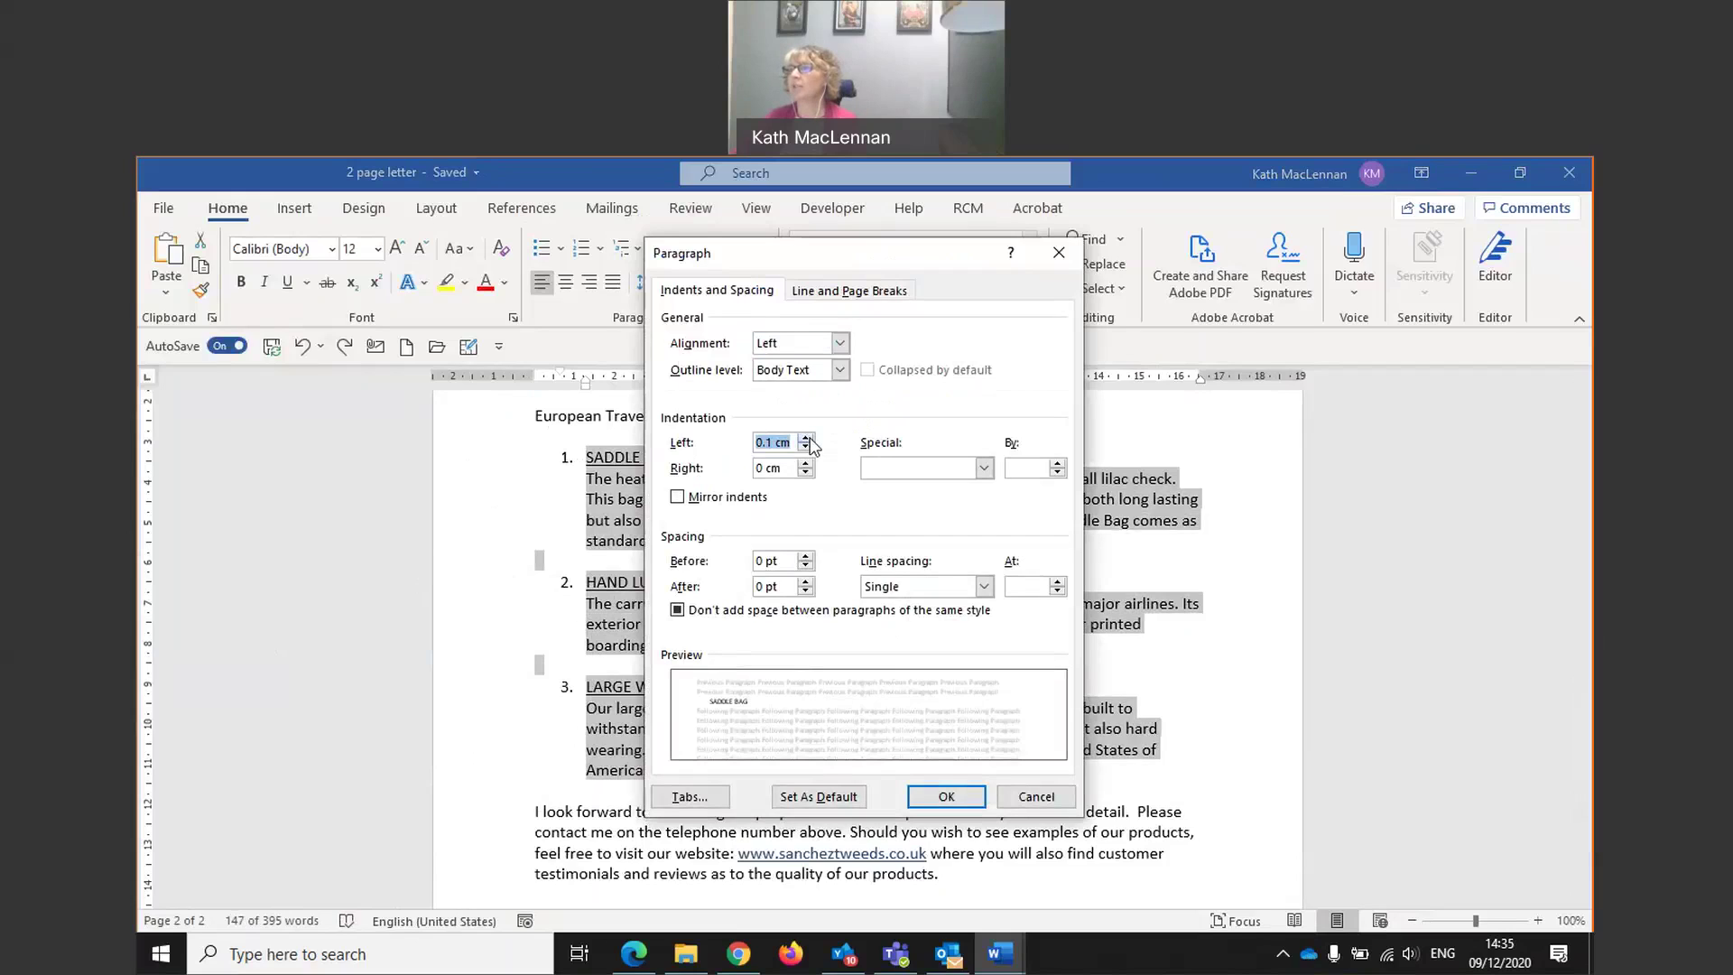
click(805, 438)
click(805, 438)
click(806, 437)
click(806, 438)
click(805, 438)
click(805, 438)
click(805, 438)
click(805, 438)
click(805, 438)
click(805, 438)
click(805, 438)
click(805, 438)
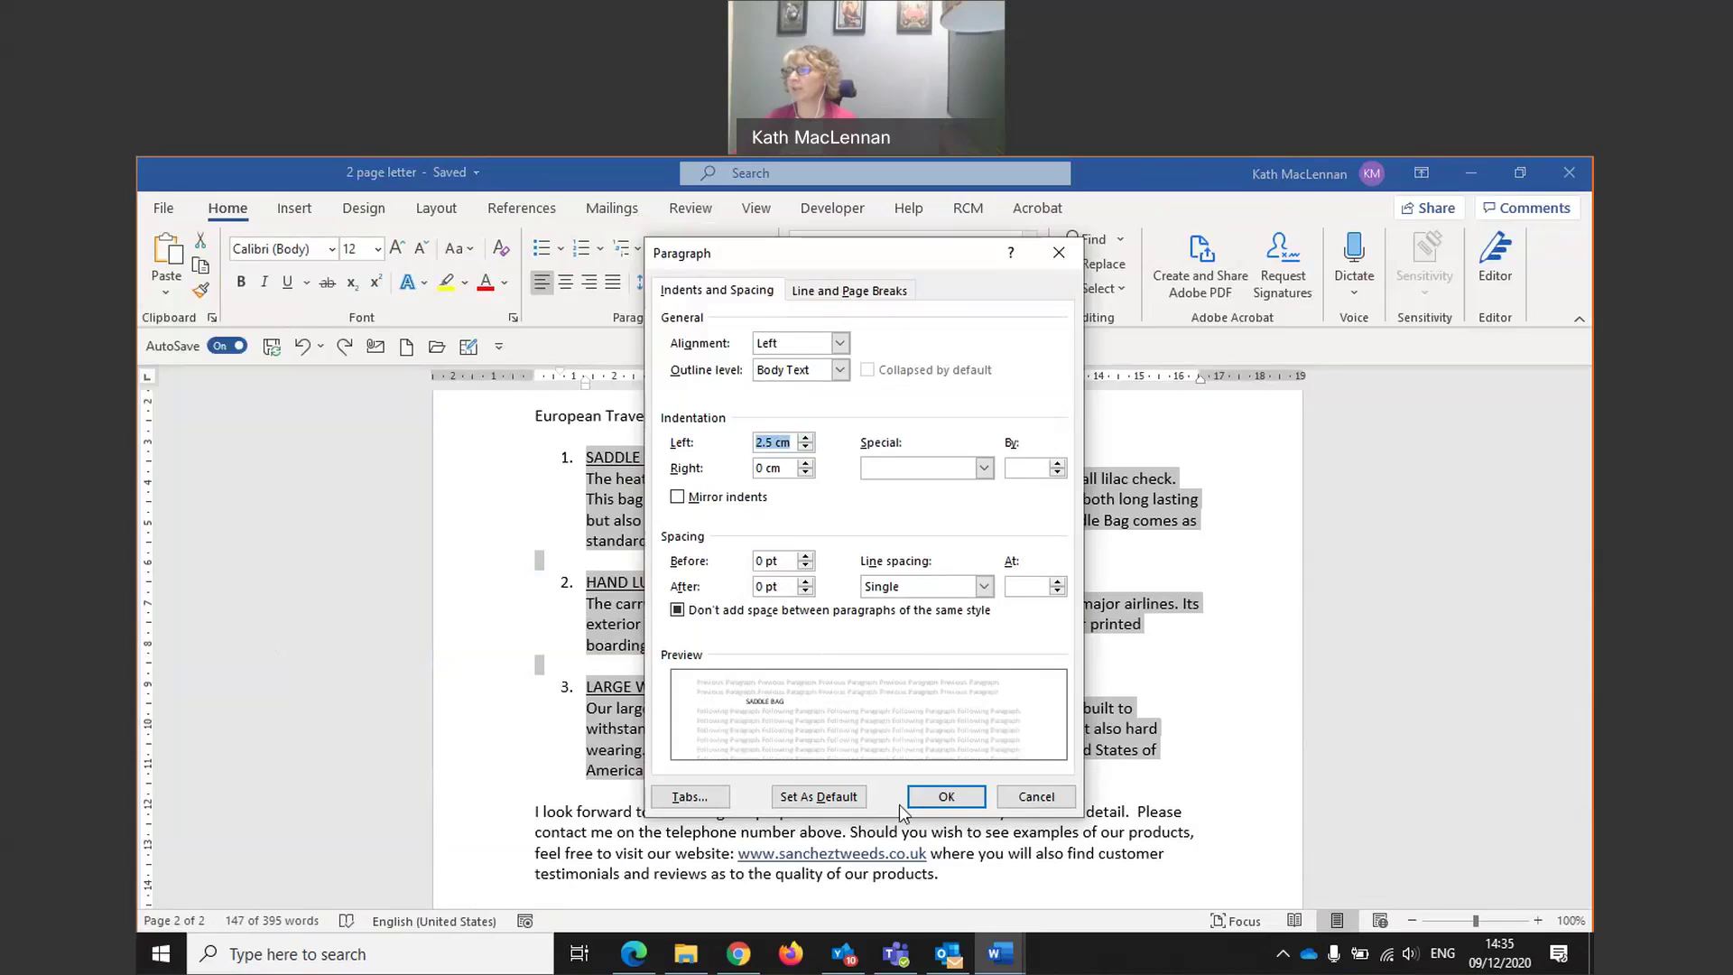
click(946, 796)
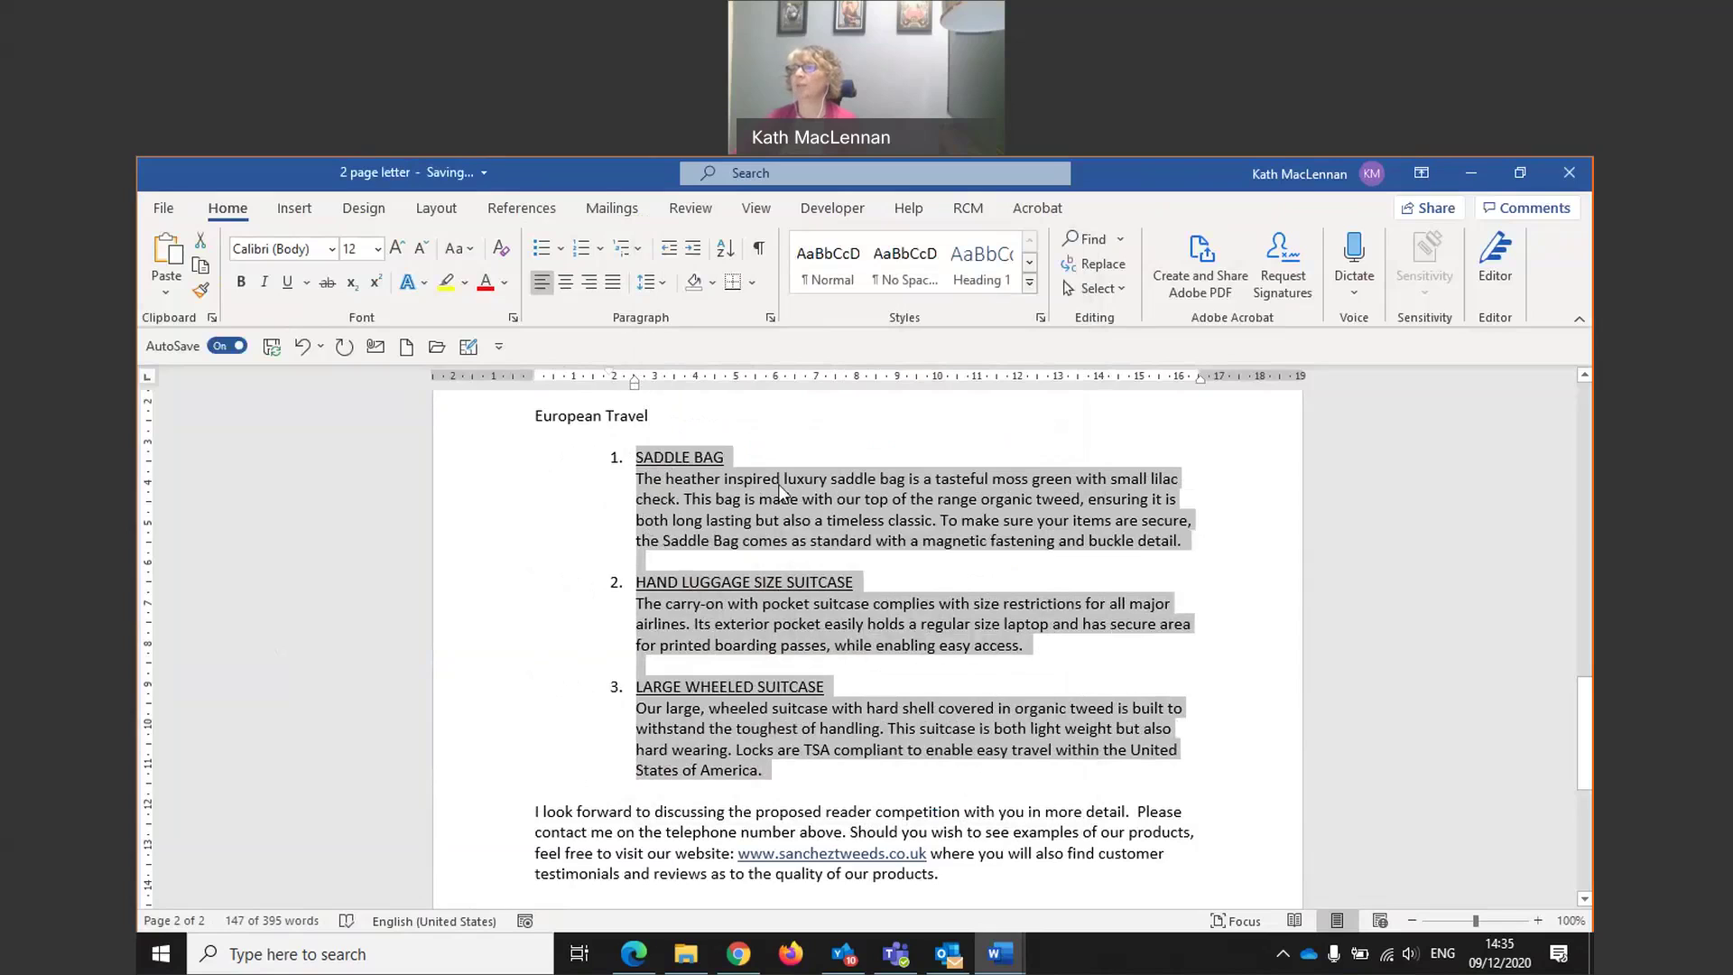
click(789, 454)
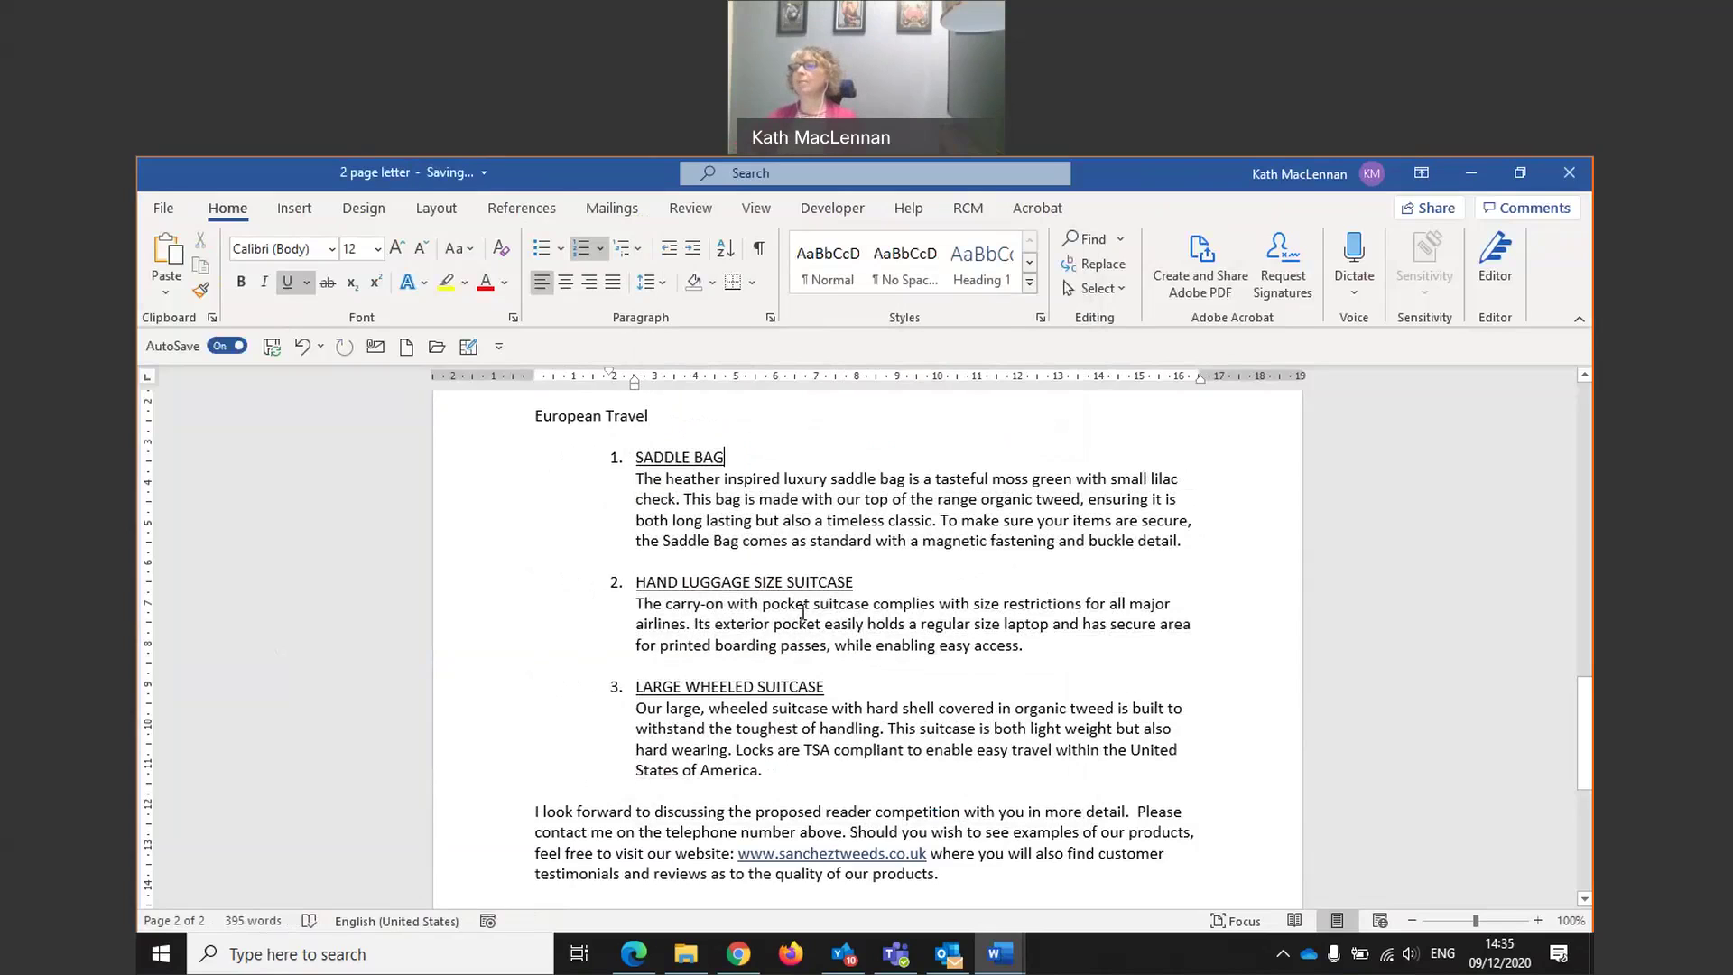